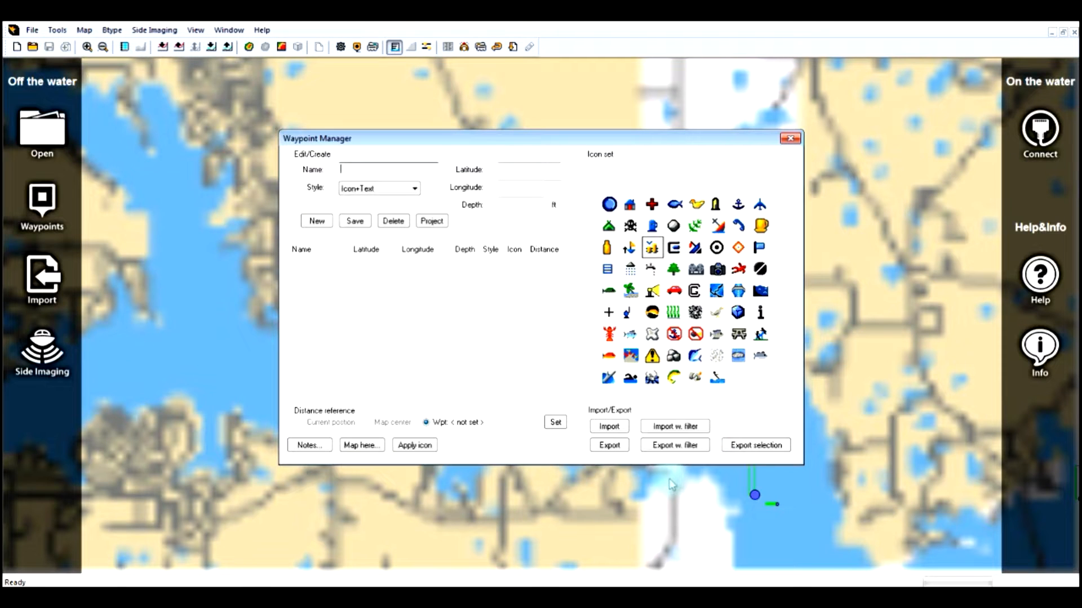
# - Choose the green tree as the waypoint icon in the Waypoint Manager and close the manager
pyautogui.click(791, 139)
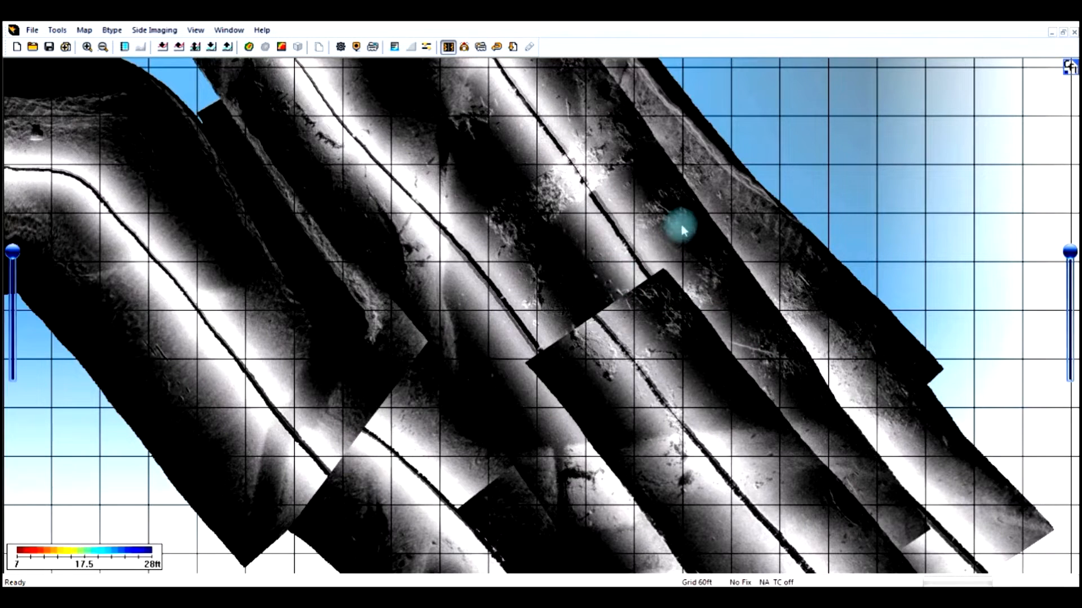
pyautogui.moveTo(682, 229)
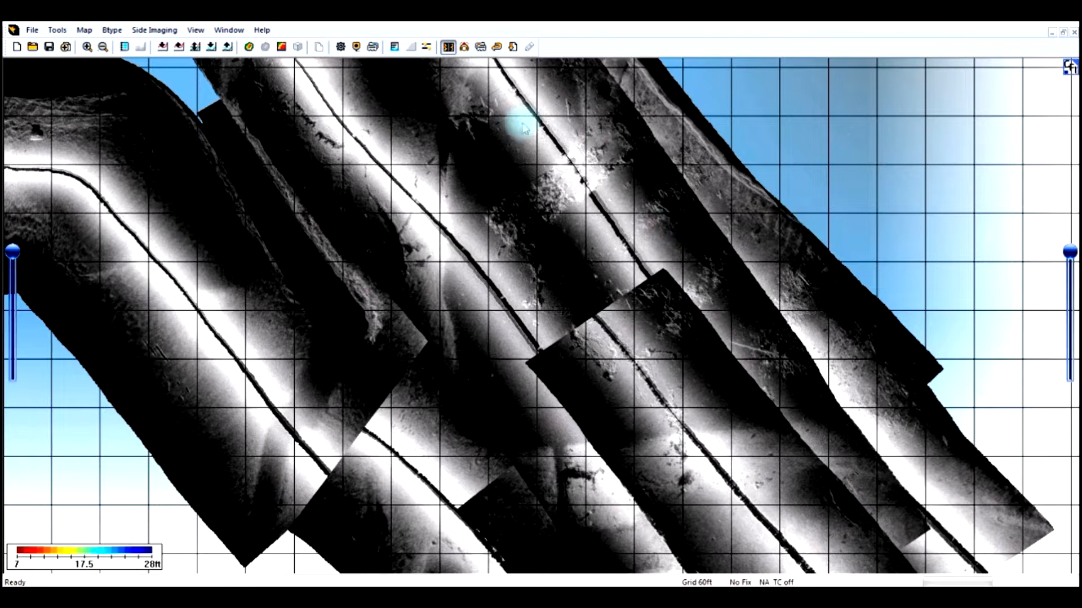
pyautogui.click(356, 50)
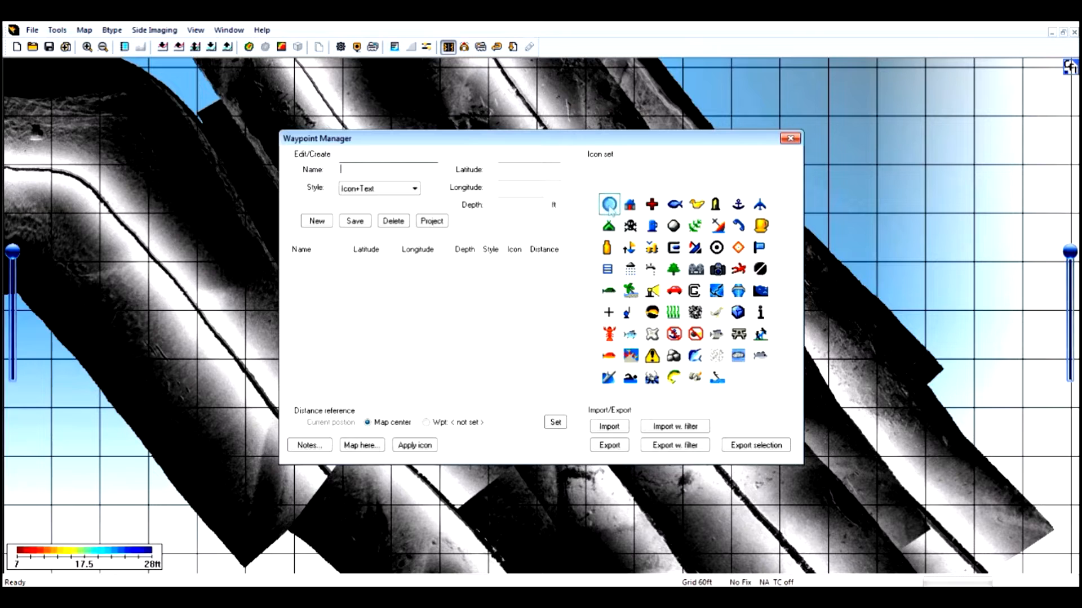
pyautogui.click(673, 270)
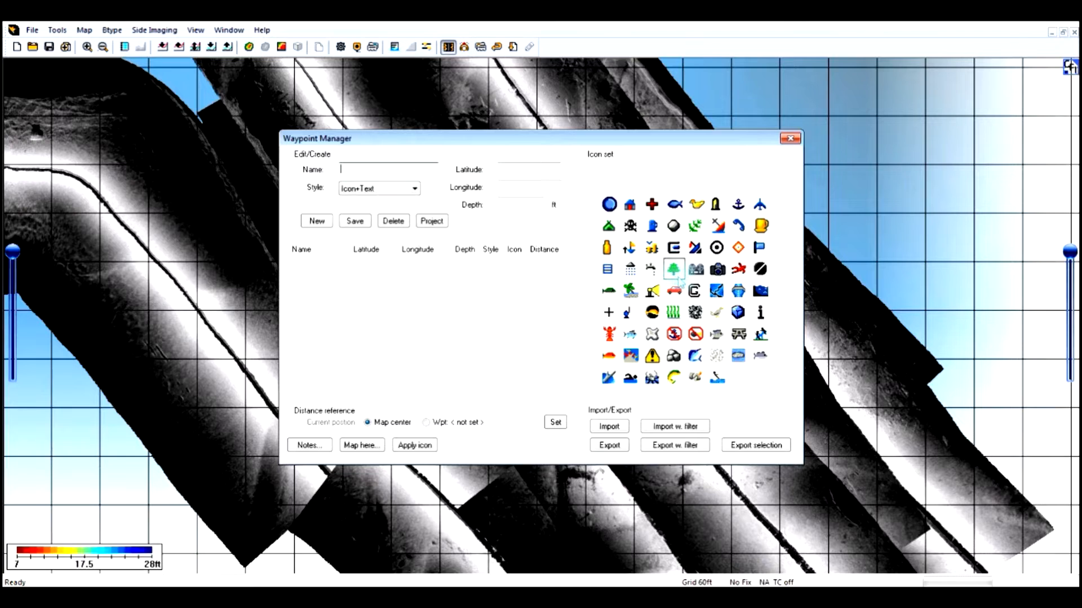
pyautogui.click(791, 140)
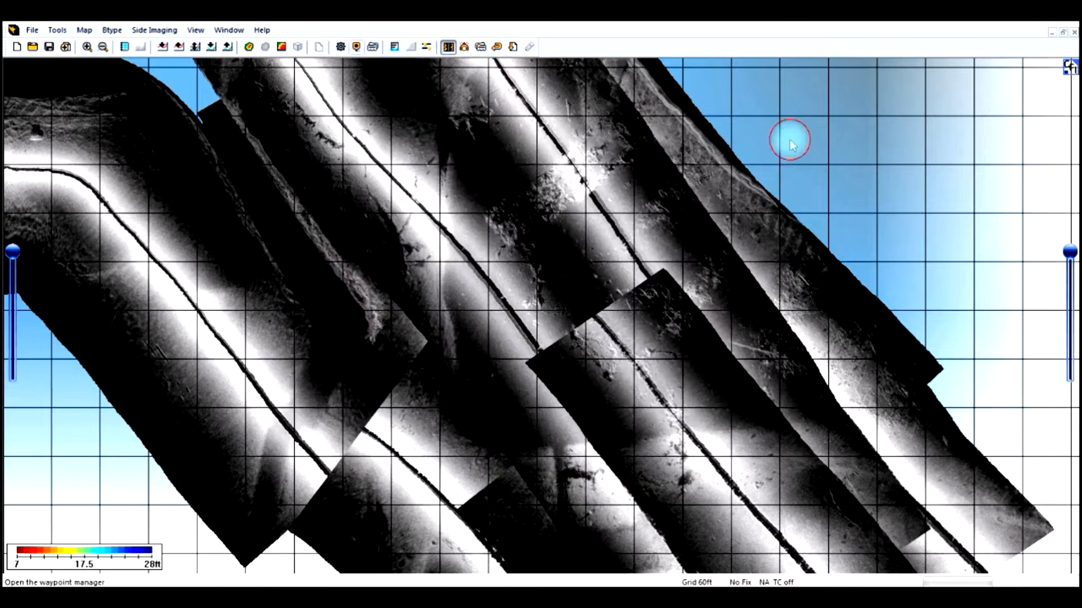
# - Mark four waypoints around the edges of the brush pile in the upper middle of the side-imaging mosaic
pyautogui.rightClick(483, 216)
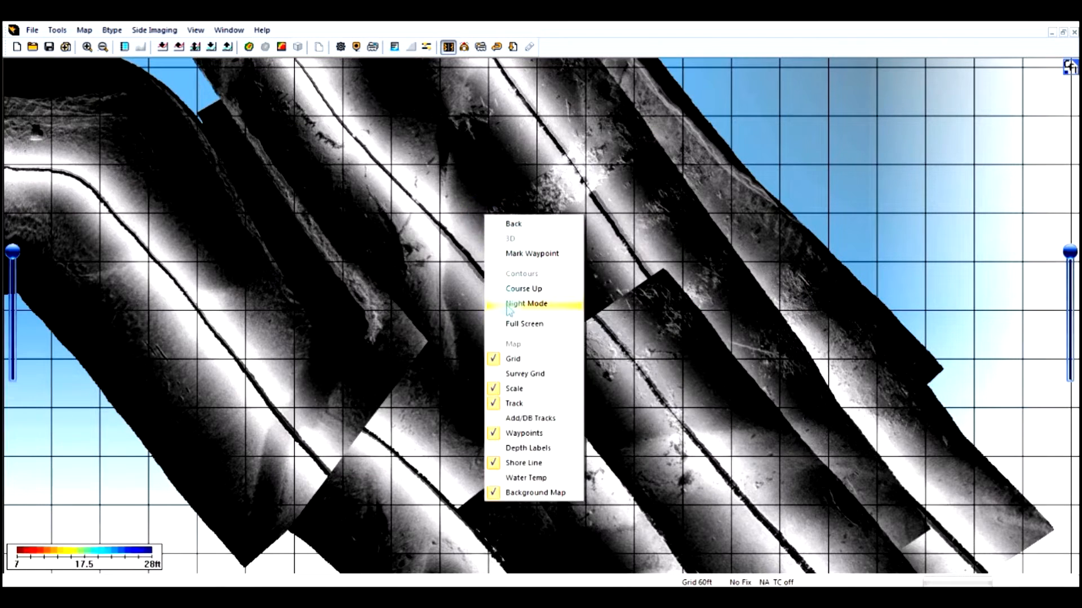
pyautogui.click(545, 253)
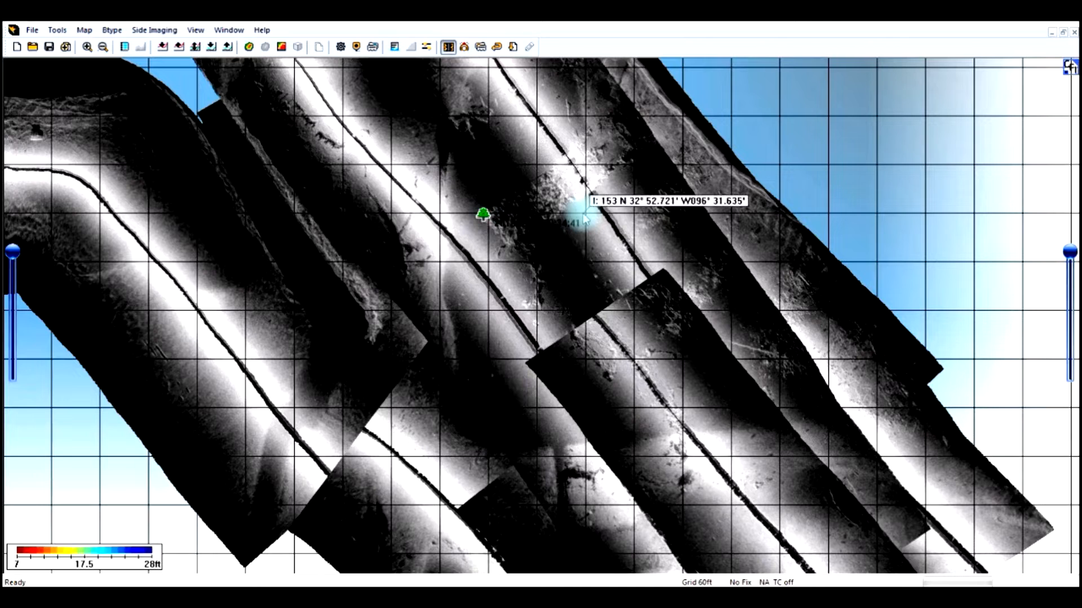
pyautogui.rightClick(507, 243)
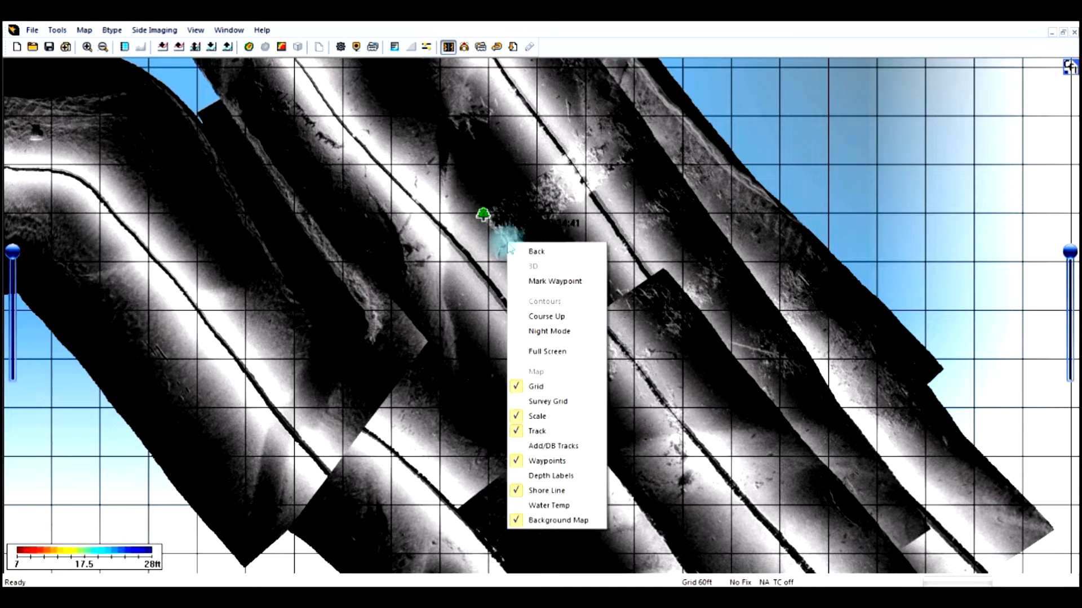
pyautogui.click(533, 281)
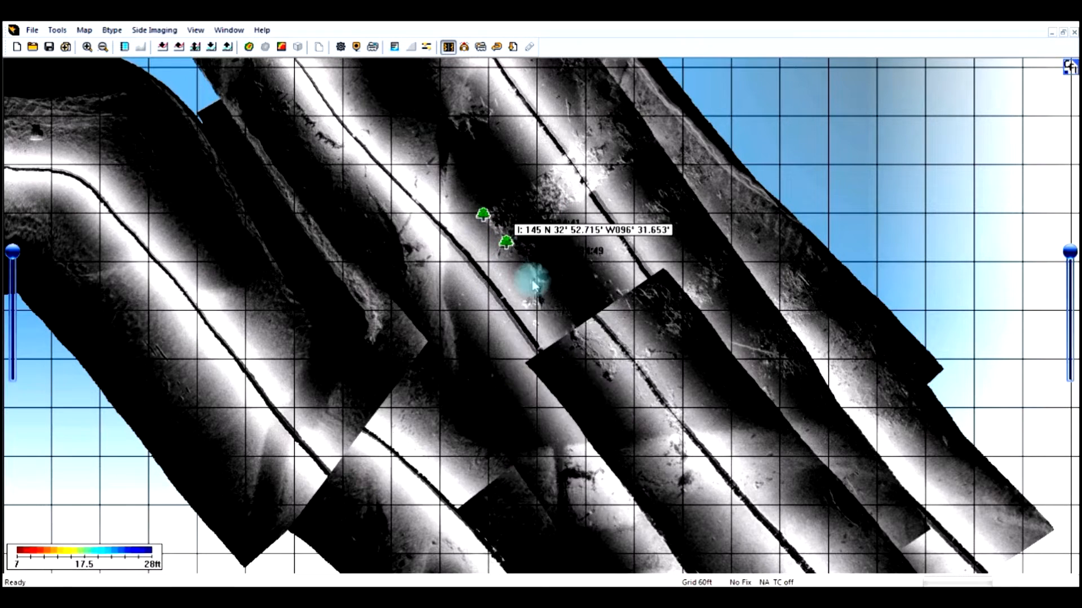
pyautogui.rightClick(563, 203)
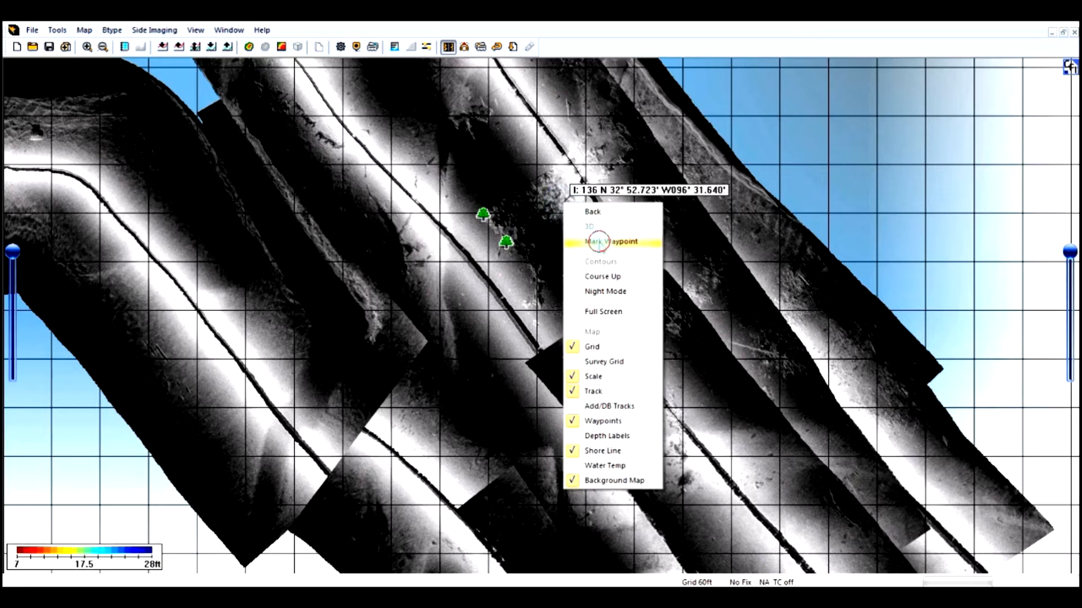
pyautogui.click(598, 241)
pyautogui.rightClick(544, 176)
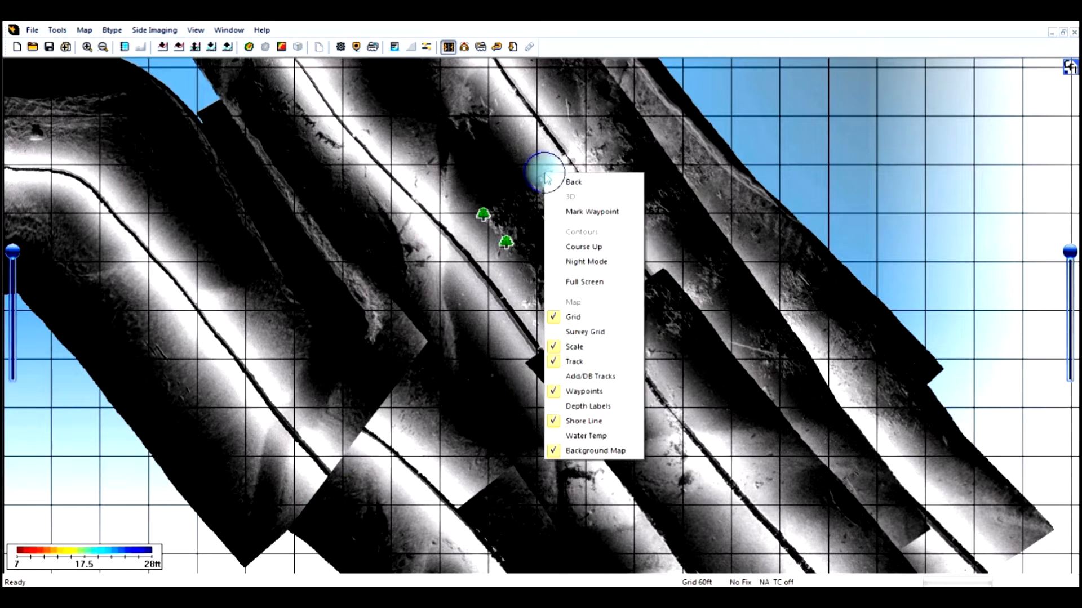
pyautogui.click(586, 211)
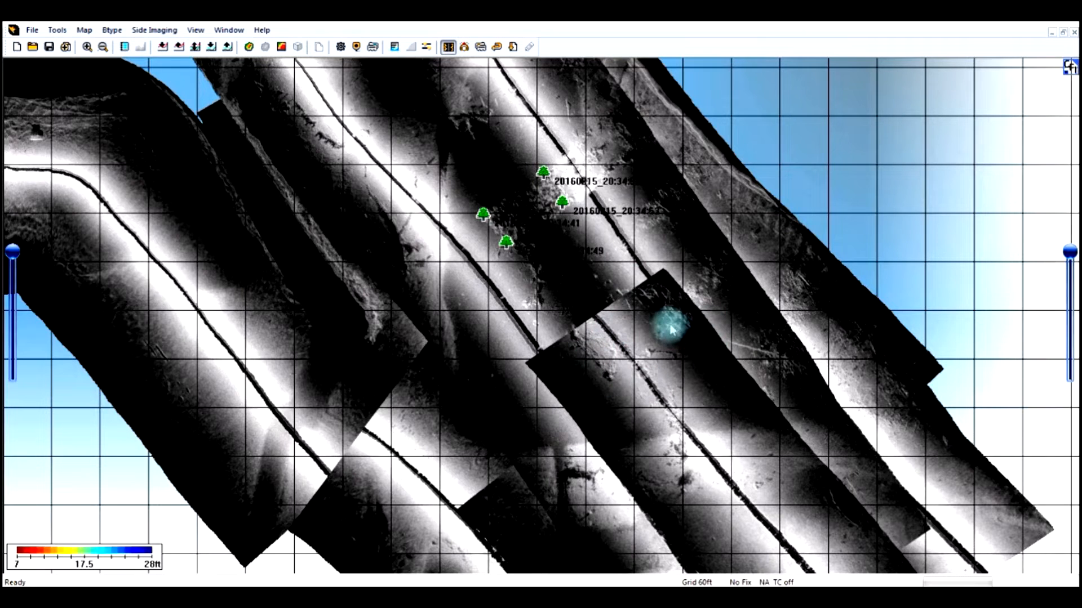
# - Mark two more waypoints on the brush near the upper corner of the overlapping sonar strip
pyautogui.rightClick(658, 310)
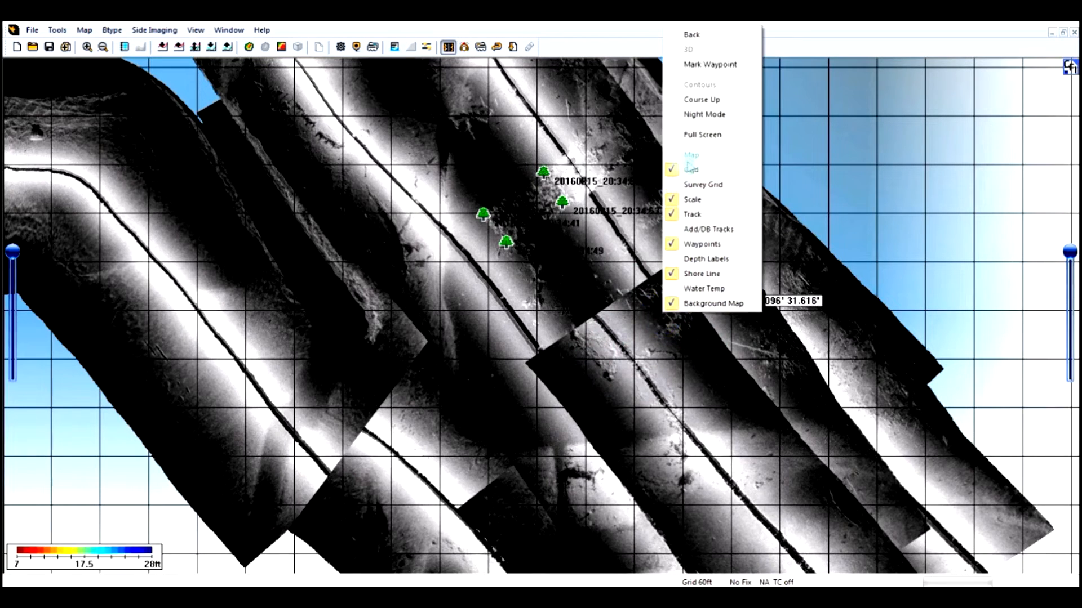
pyautogui.click(699, 65)
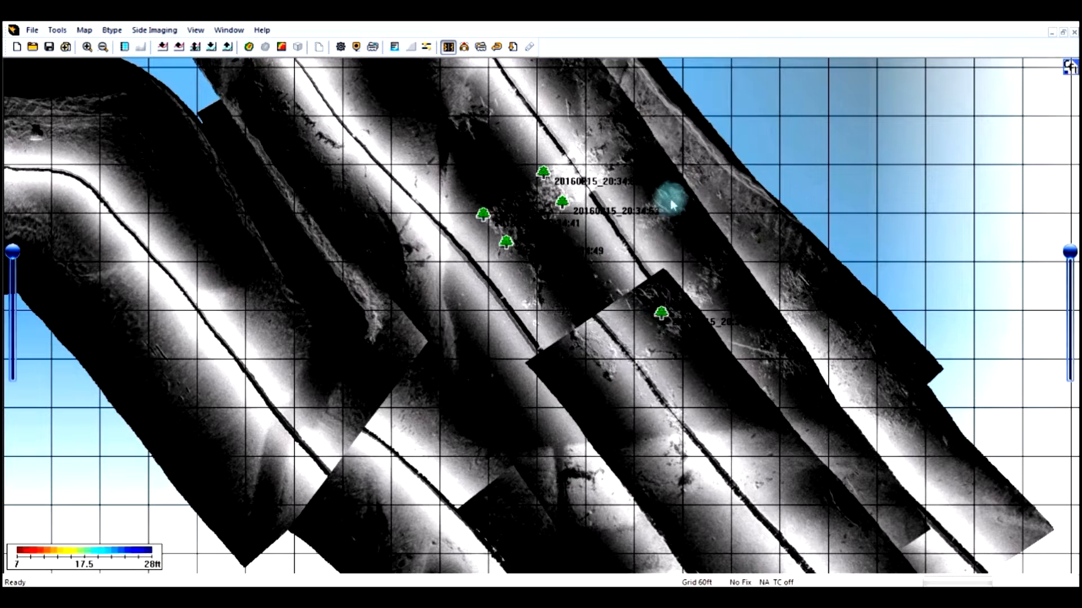
pyautogui.rightClick(673, 327)
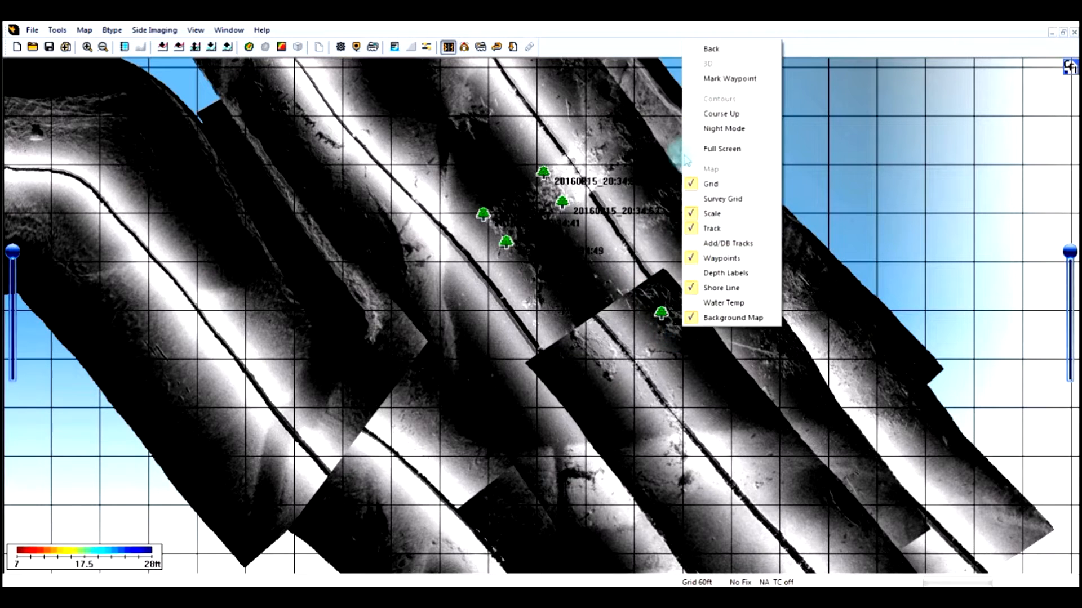
pyautogui.click(732, 80)
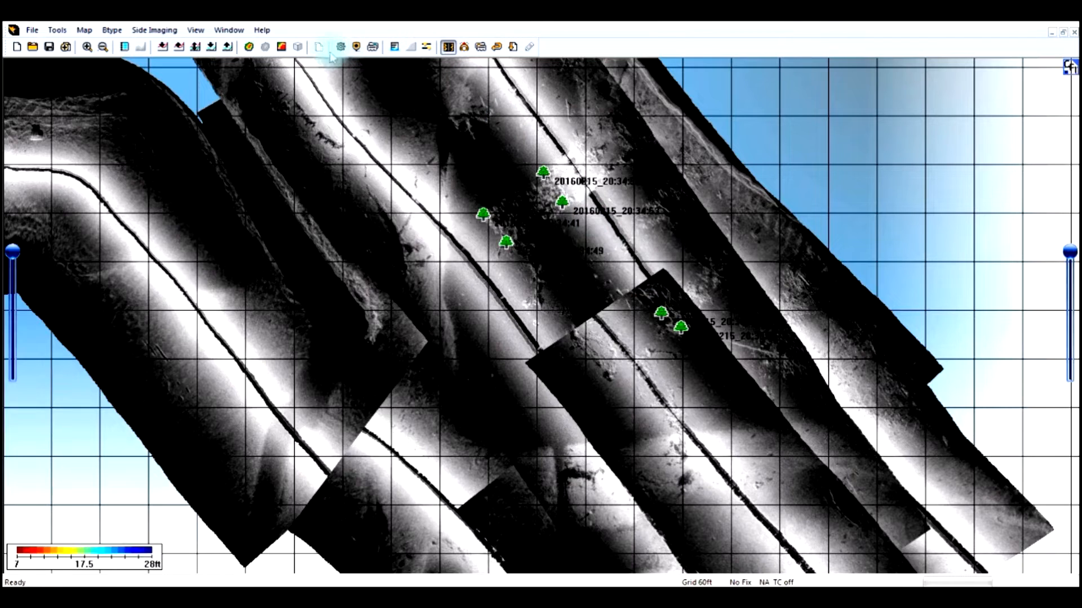
# - Rename the first waypoint in the Waypoint Manager list as BP1 and save it
pyautogui.click(357, 47)
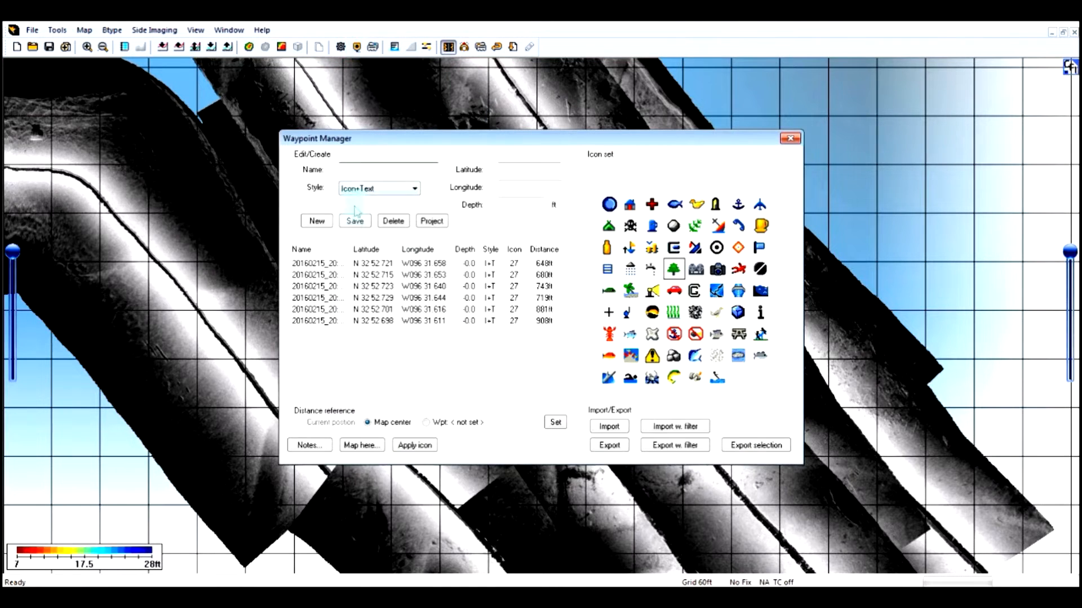
pyautogui.click(313, 263)
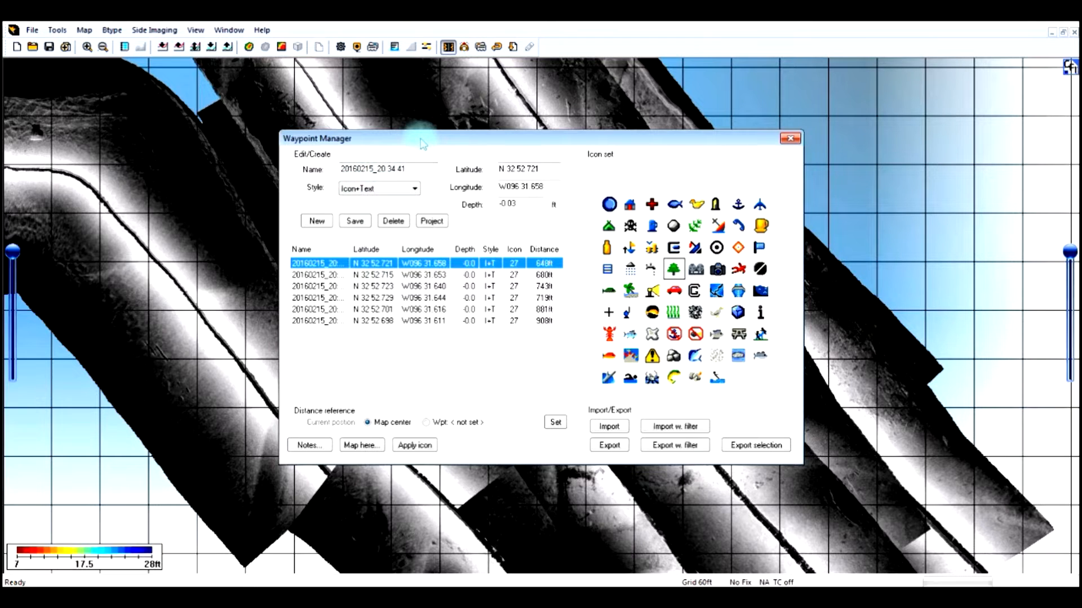
pyautogui.moveTo(425, 142); pyautogui.dragTo(628, 276)
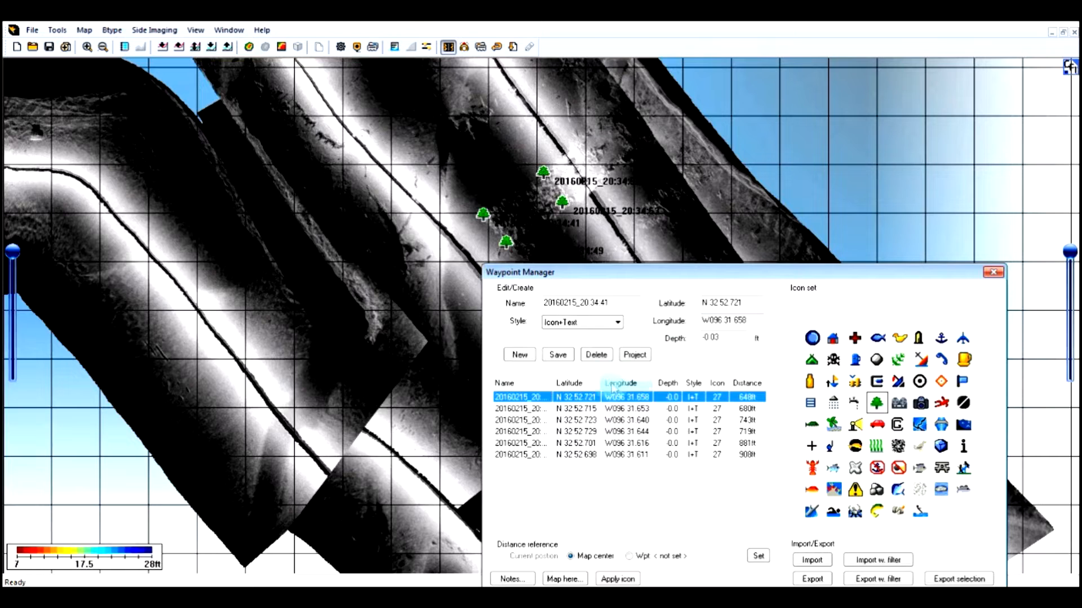
pyautogui.moveTo(615, 303); pyautogui.dragTo(393, 303)
pyautogui.write('BP1')
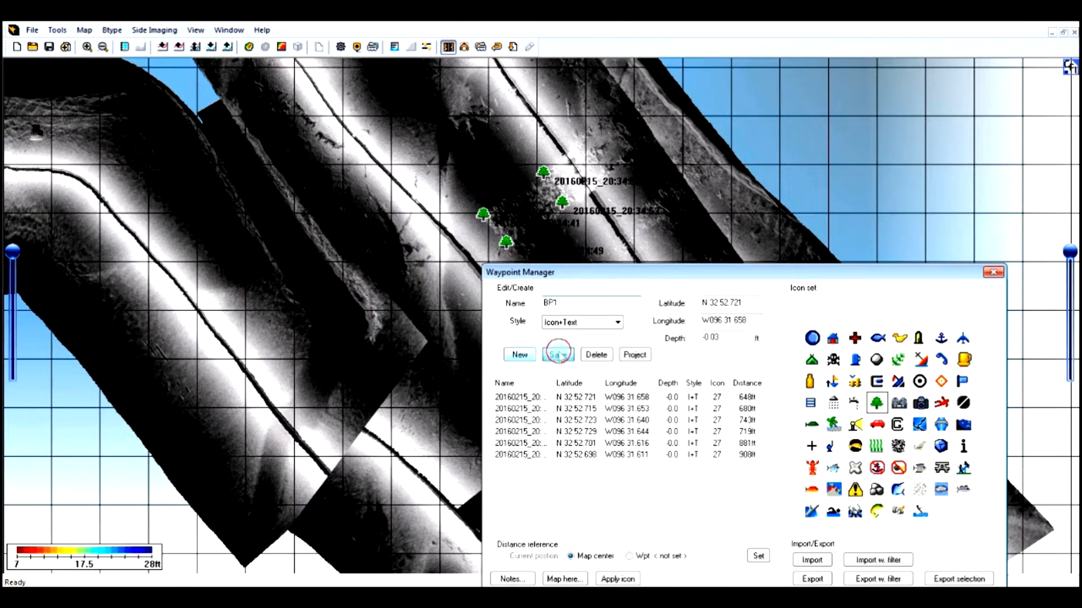
pyautogui.click(559, 355)
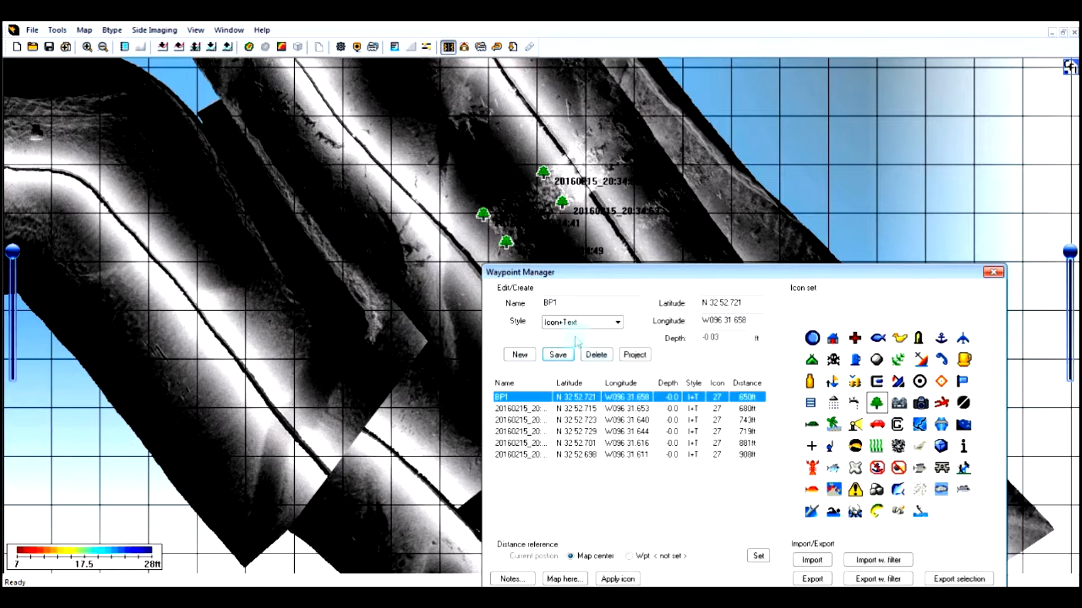
# - Rename the second waypoint in the list as BP2 and save it
pyautogui.click(519, 408)
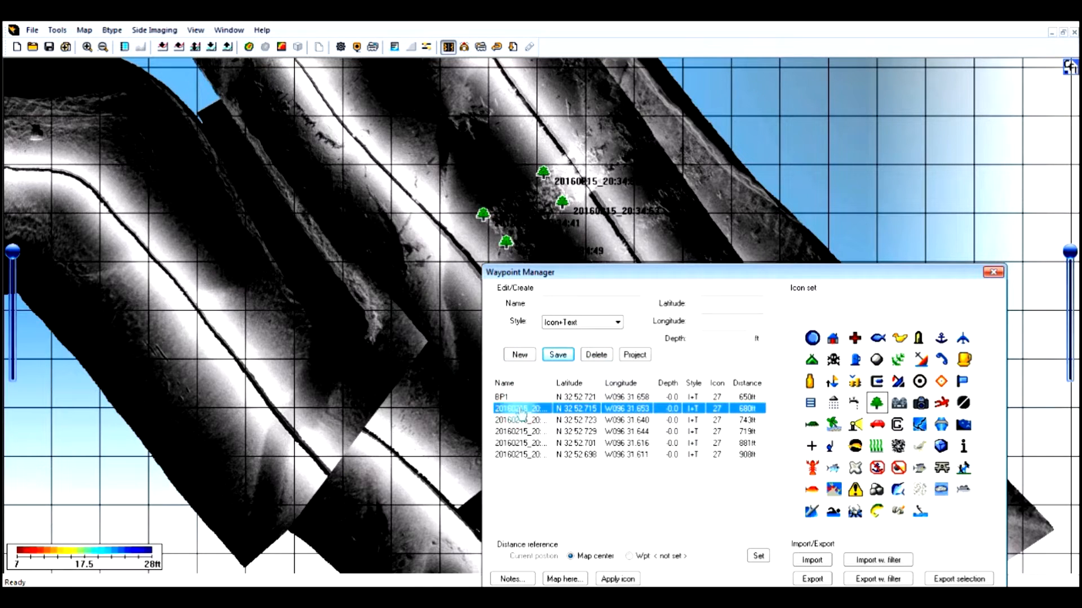
pyautogui.doubleClick(521, 410)
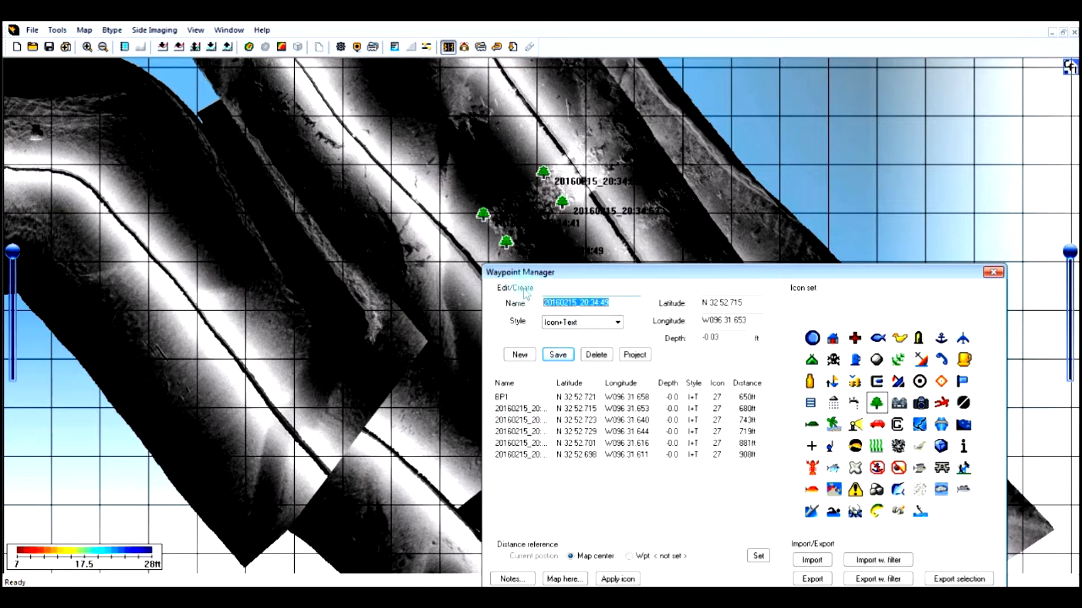
pyautogui.write('BP2')
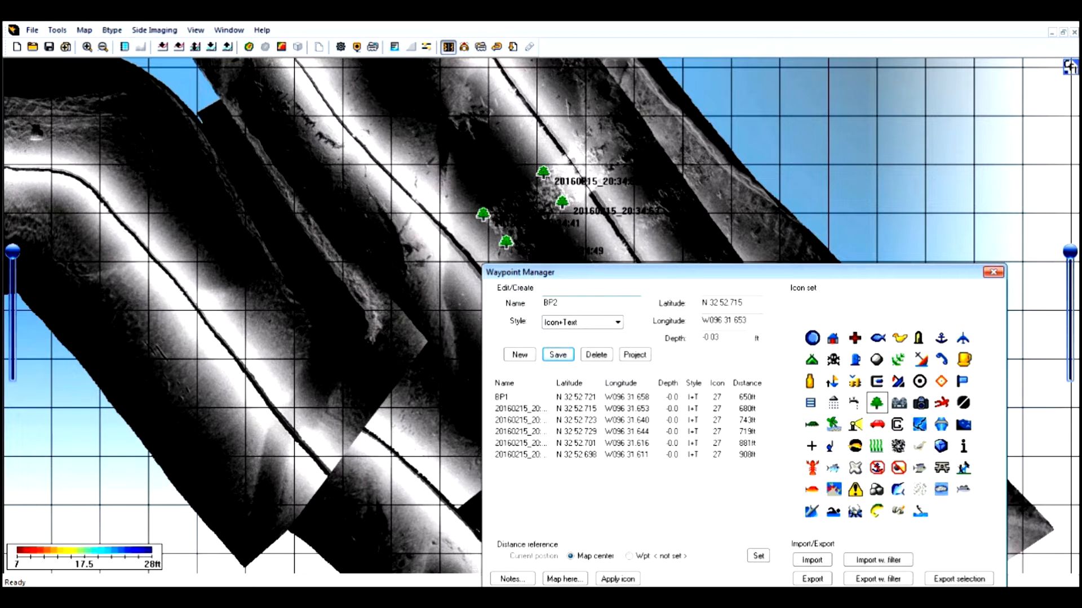
pyautogui.click(556, 356)
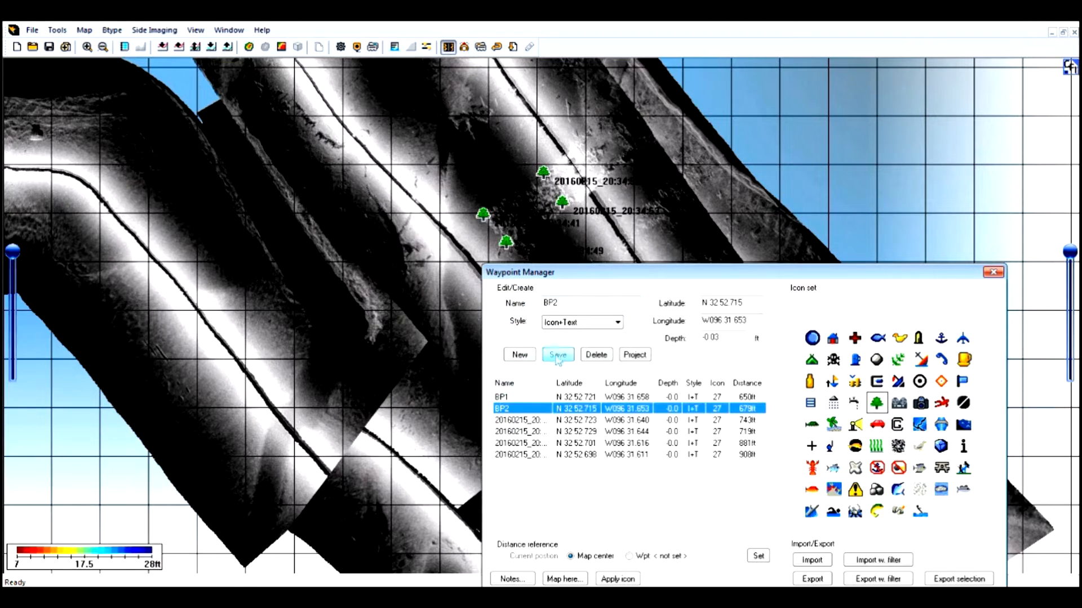
# - Rename the third waypoint in the list as BP3 and save it
pyautogui.click(518, 420)
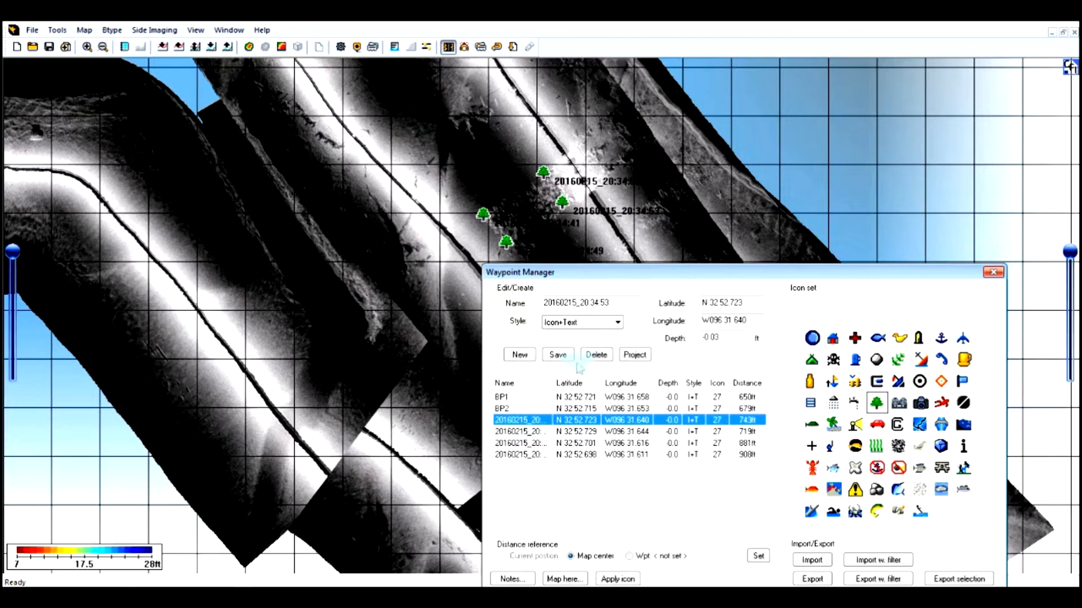
pyautogui.tripleClick(636, 302)
pyautogui.write('BP3')
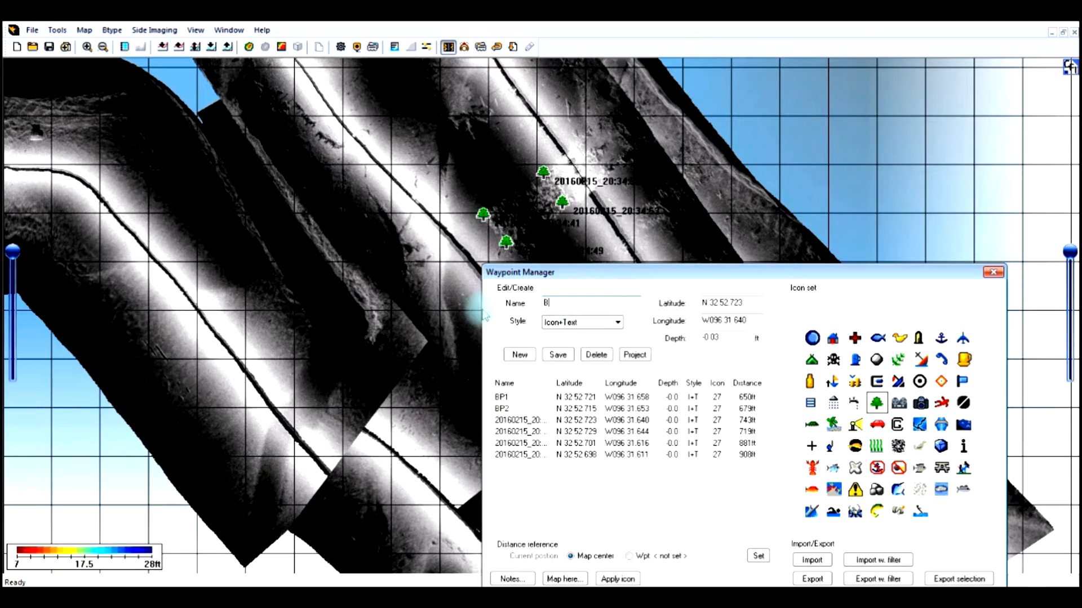
pyautogui.click(558, 355)
# - Rename the fourth waypoint in the list as BP4, save it and close the Waypoint Manager
pyautogui.click(518, 431)
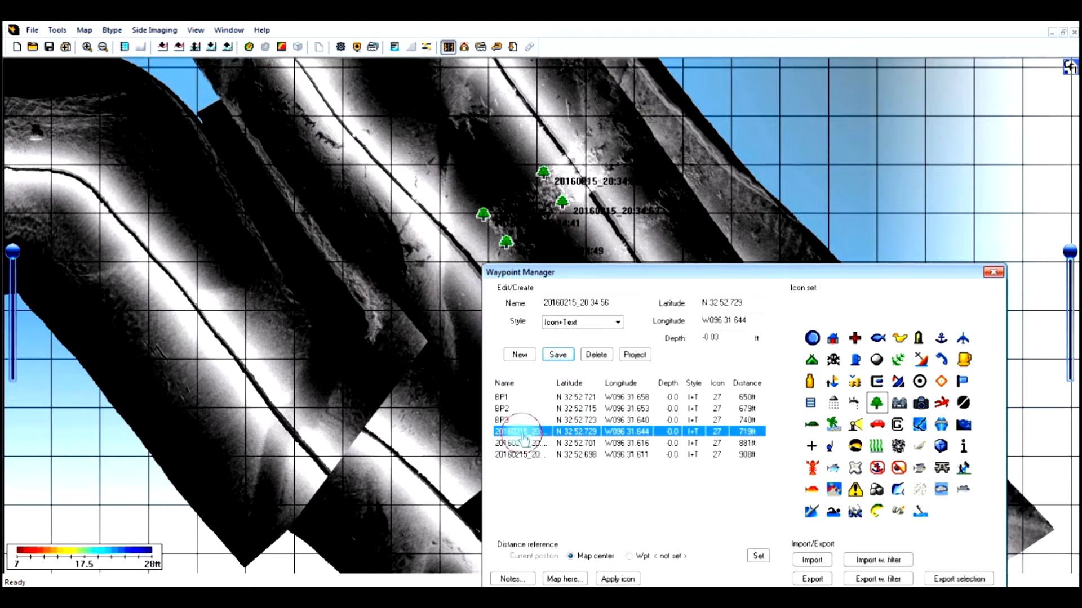
pyautogui.click(615, 302)
pyautogui.doubleClick(615, 302)
pyautogui.write('BP4')
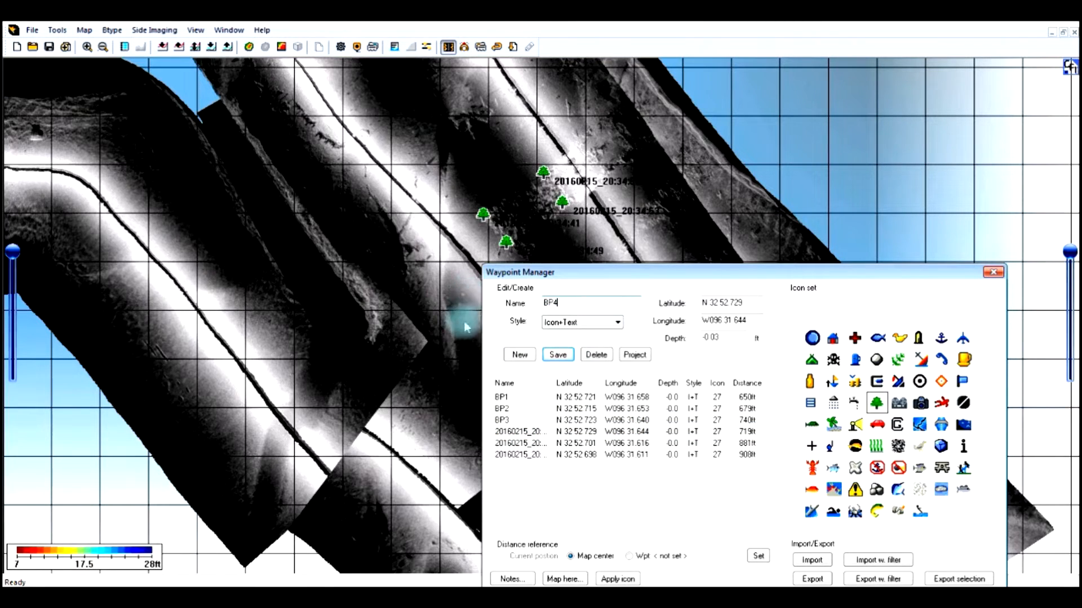
pyautogui.click(558, 354)
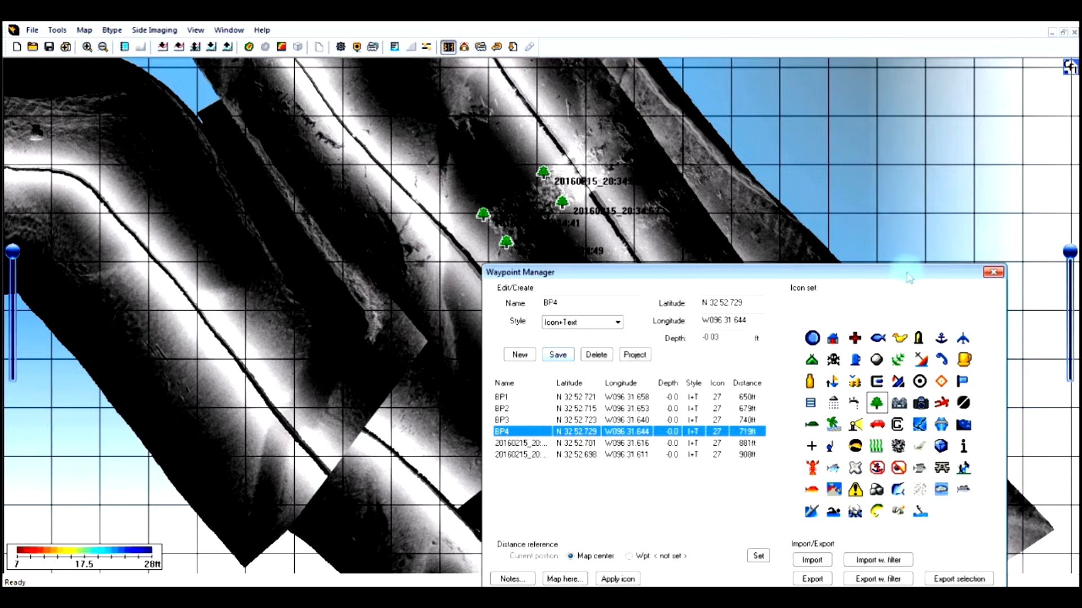
pyautogui.moveTo(948, 276); pyautogui.dragTo(998, 168)
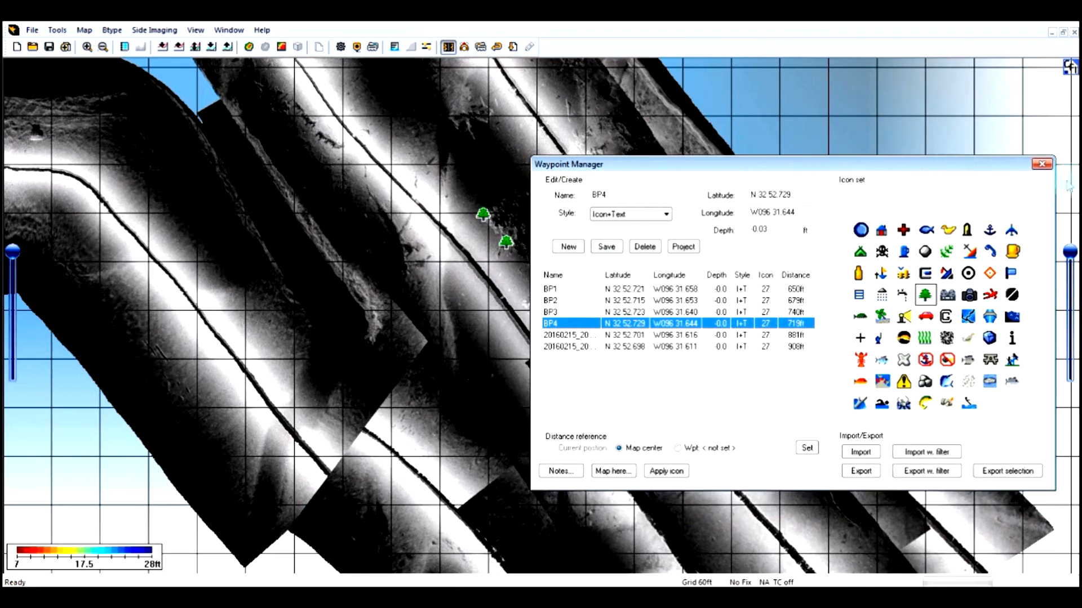
pyautogui.click(1041, 164)
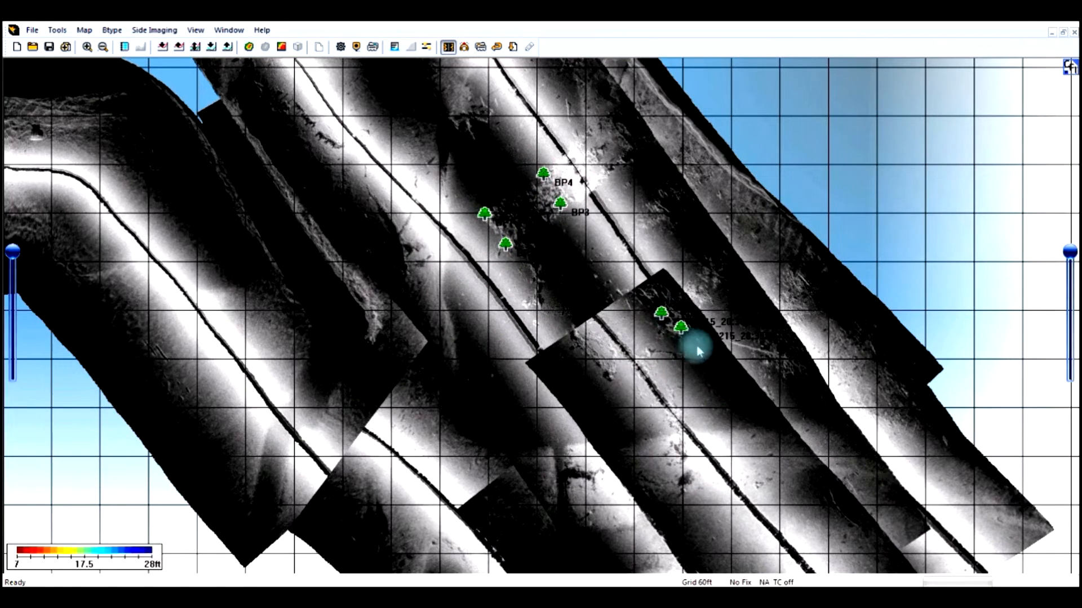
# - Open the Waypoint Manager and rename the first timestamp-named waypoint in the list as JUNK1
pyautogui.scroll(5, 686, 345)
pyautogui.click(748, 366)
pyautogui.moveTo(748, 367); pyautogui.dragTo(307, 321)
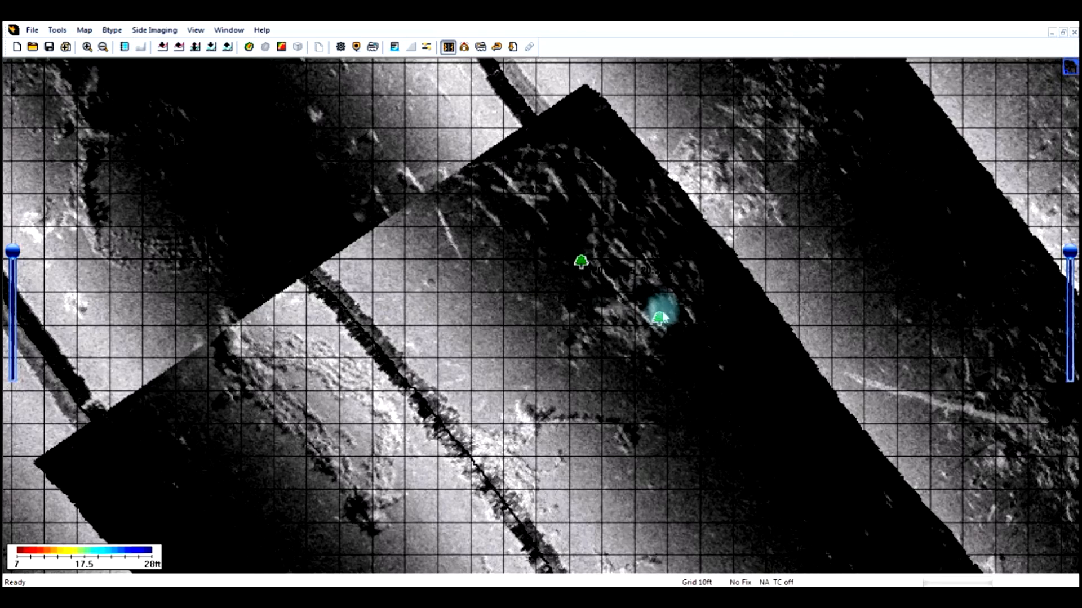
pyautogui.scroll(-1, 654, 308)
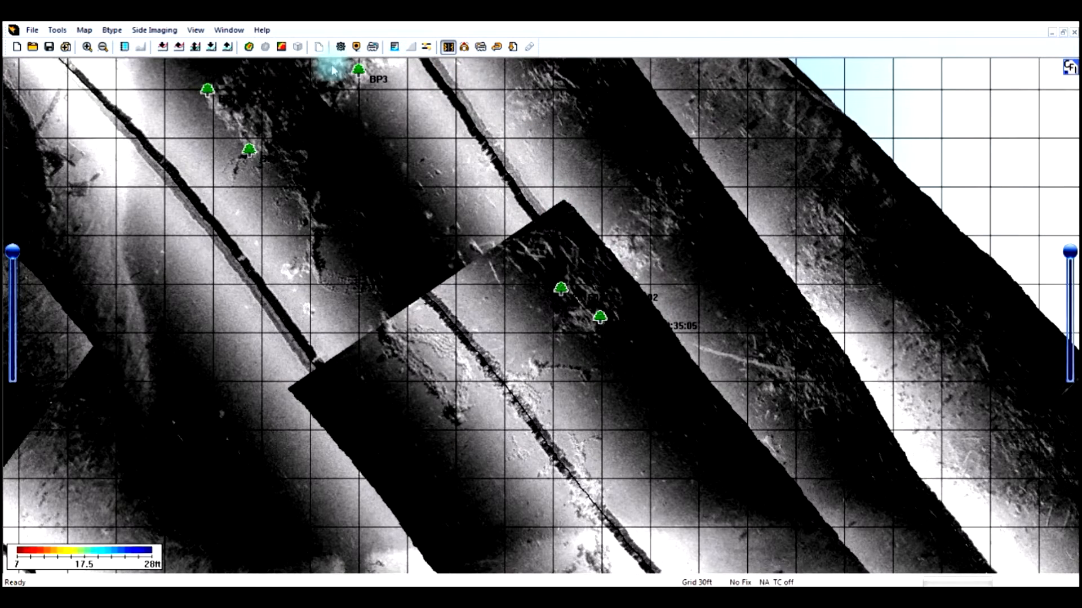
pyautogui.click(357, 48)
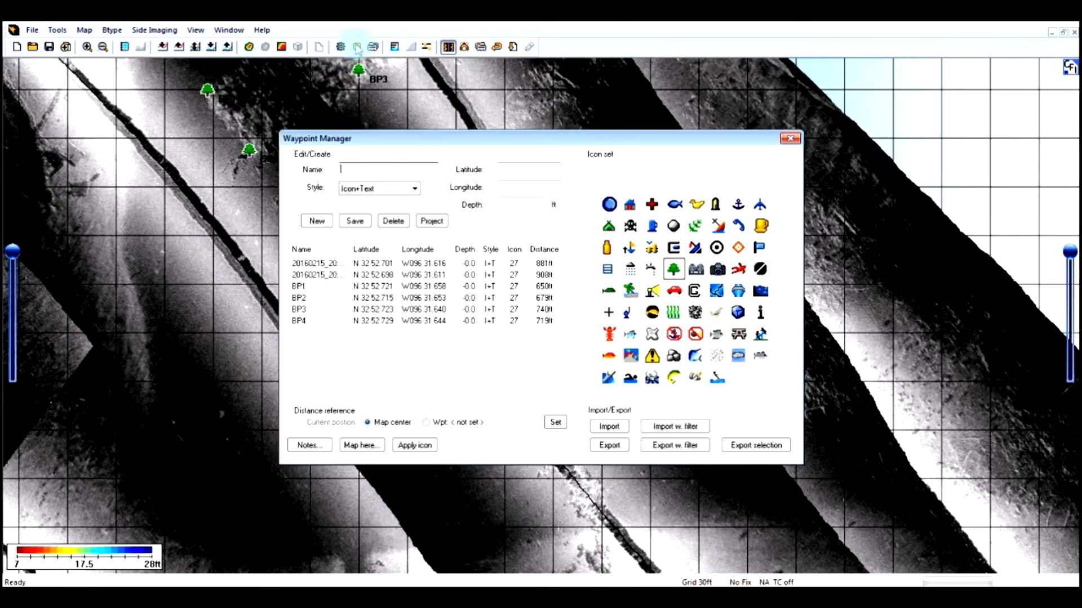
pyautogui.click(326, 265)
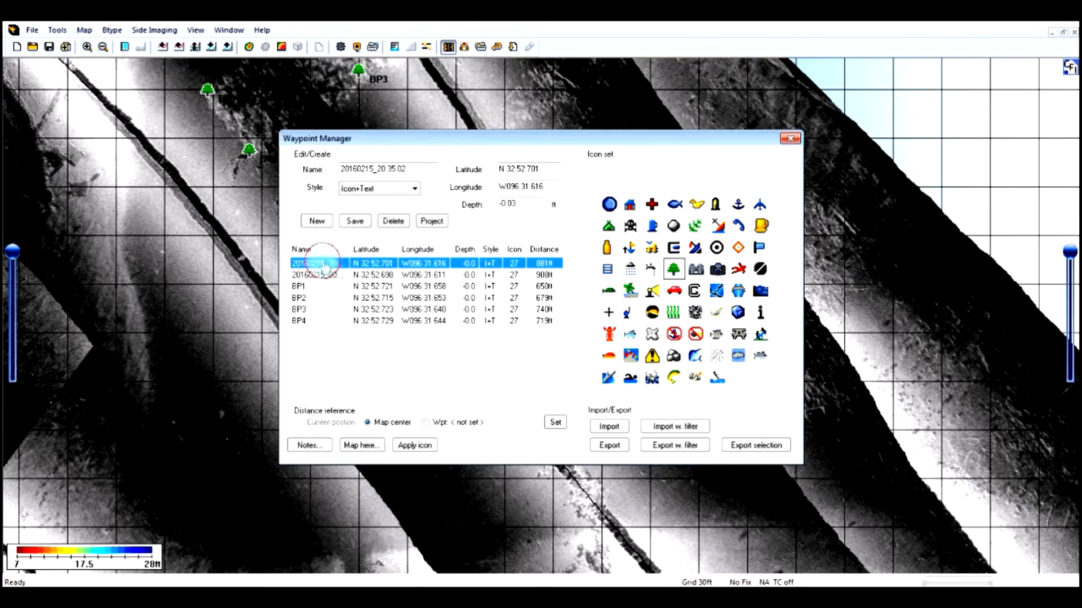
pyautogui.doubleClick(415, 167)
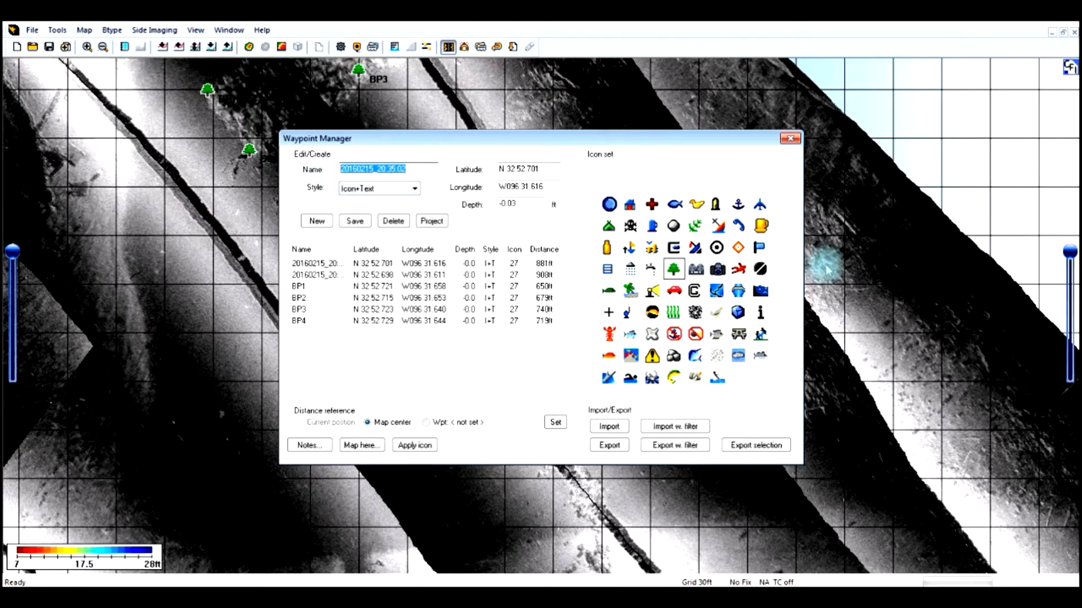
pyautogui.write('JUNK1')
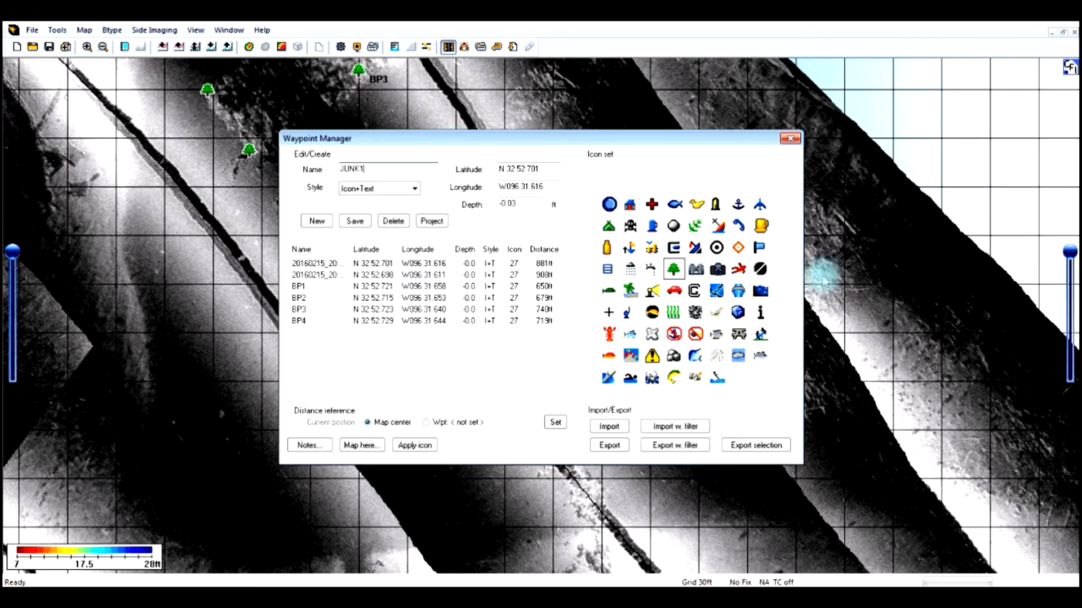
# - Apply the red-and-blue diagonal icon to the JUNK1 waypoint, save the changes and close the Waypoint Manager
pyautogui.click(695, 247)
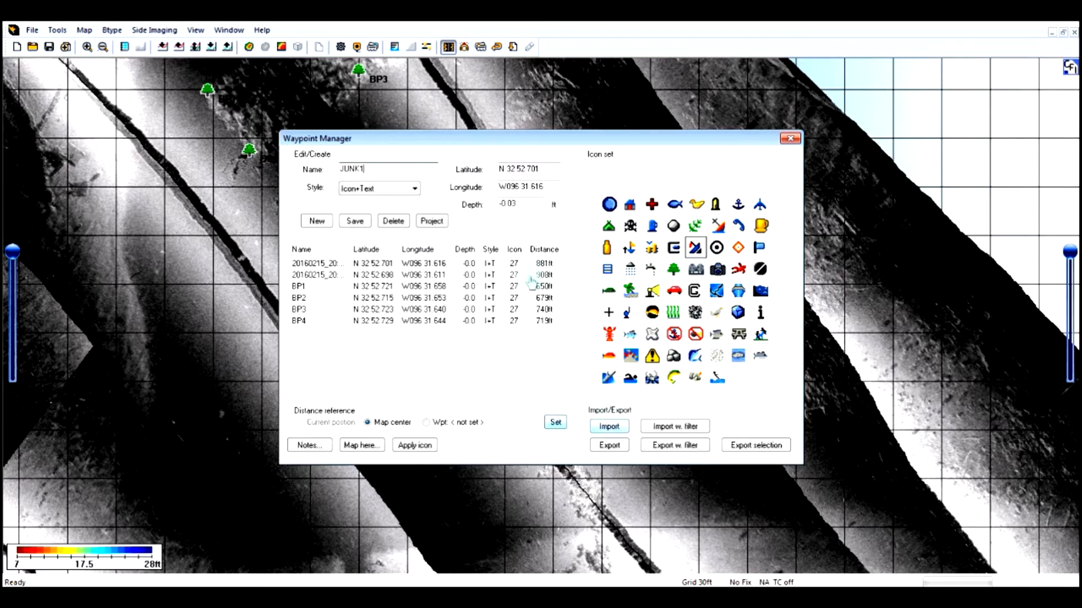
pyautogui.click(406, 446)
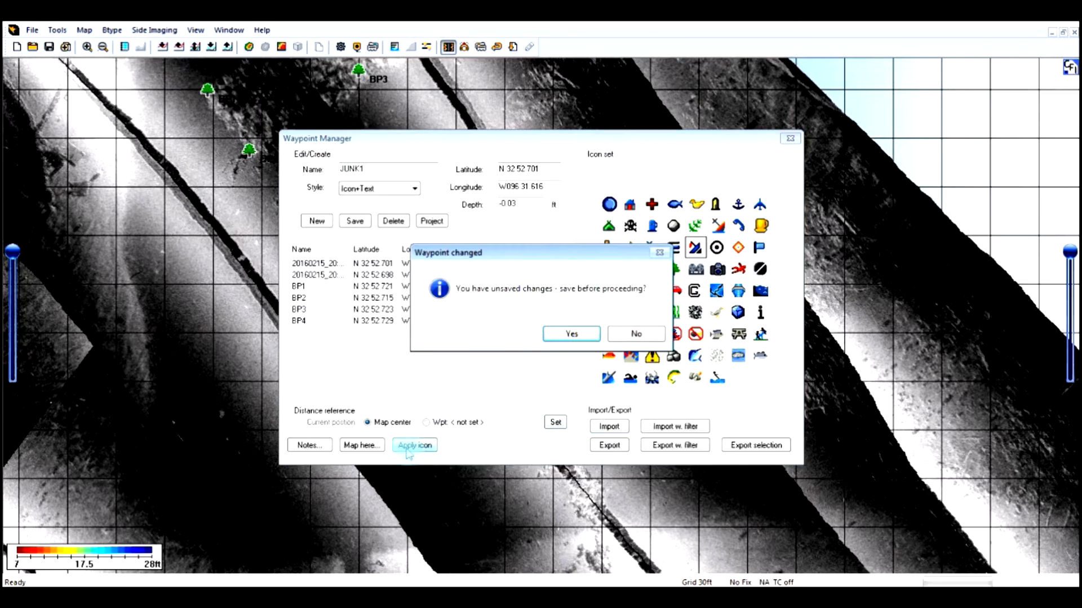
pyautogui.click(572, 335)
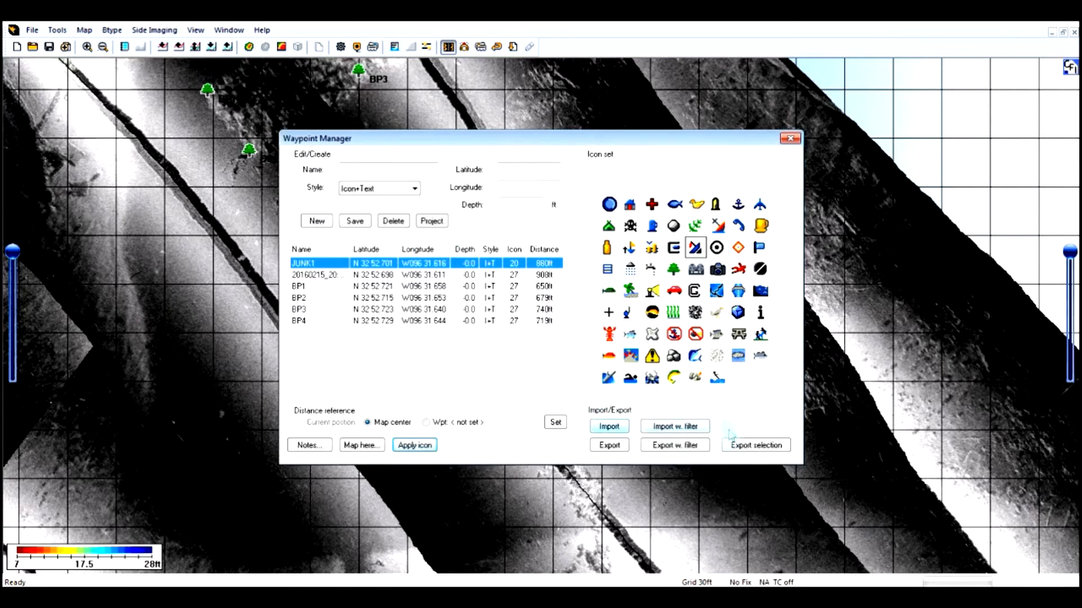
pyautogui.click(791, 139)
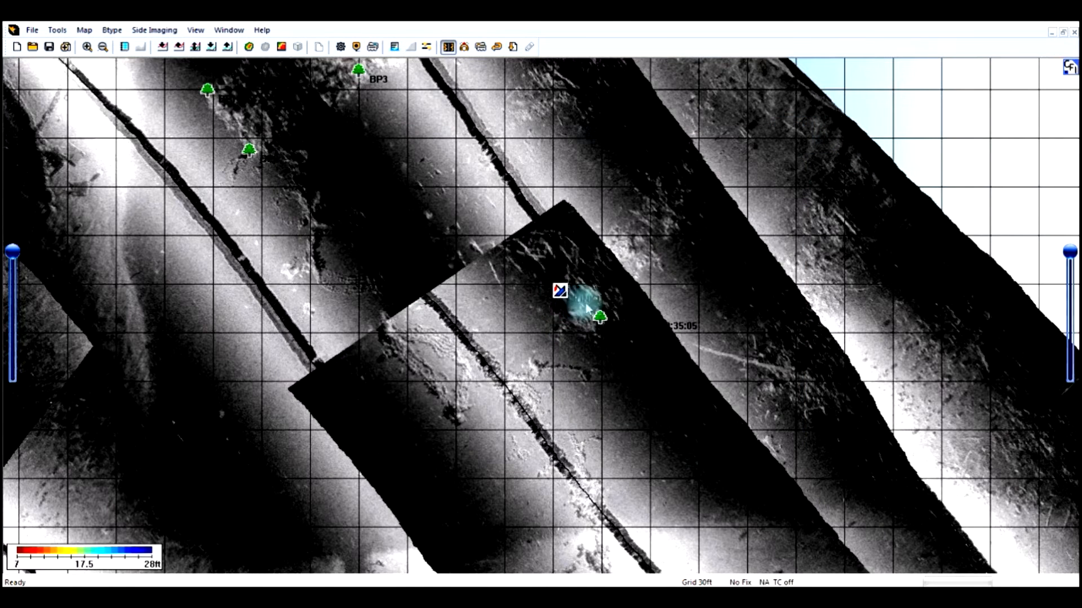
# - Reopen the Waypoint Manager and temporarily widen the Name column to read the full waypoint names
pyautogui.scroll(-2, 595, 309)
pyautogui.click(356, 47)
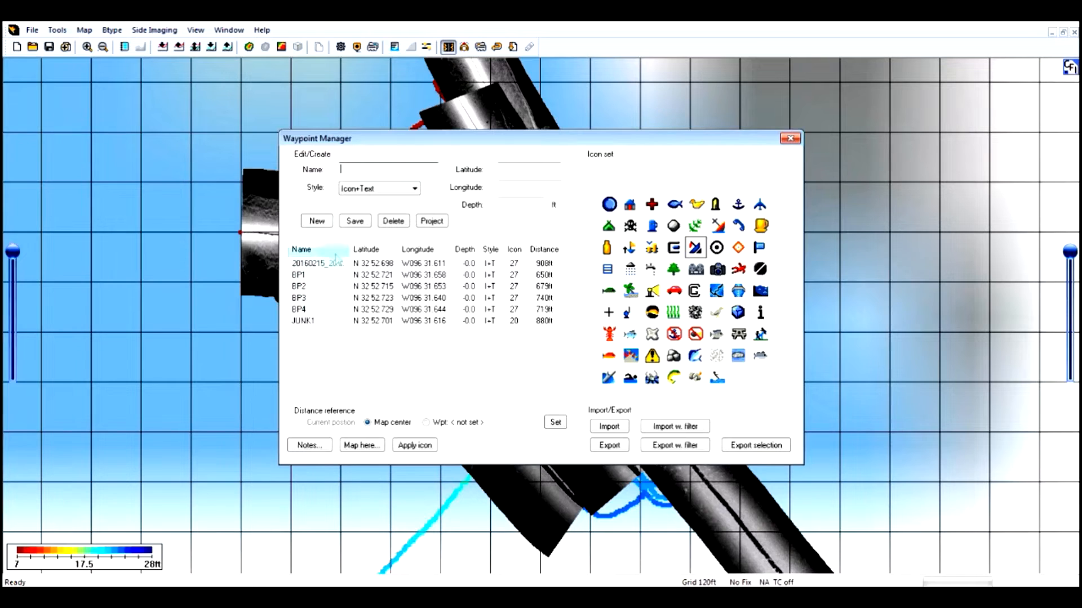
pyautogui.moveTo(348, 246); pyautogui.dragTo(420, 246)
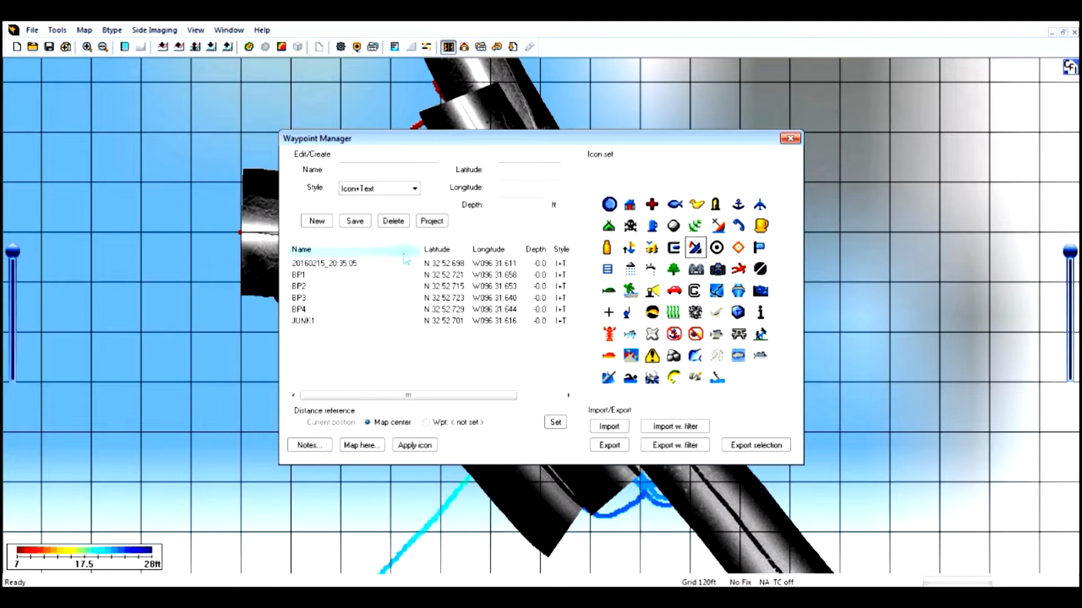
pyautogui.moveTo(420, 249); pyautogui.dragTo(373, 250)
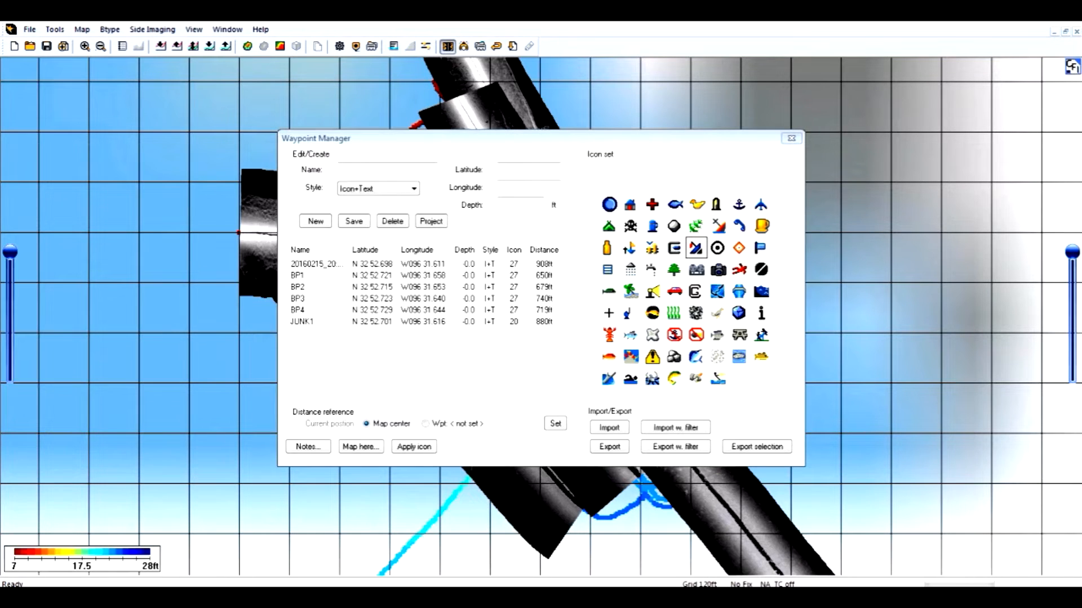
# - Export all waypoints to the 1197 BIRD (E:) drive as a GPS eXchange (.gpx) file named WptTest
pyautogui.click(610, 446)
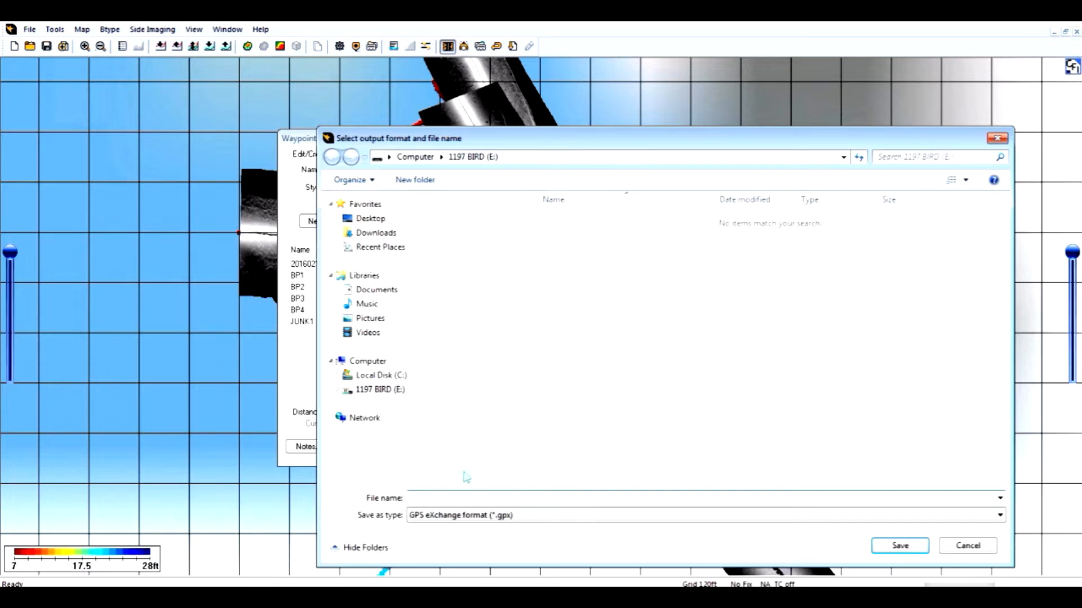
pyautogui.click(385, 395)
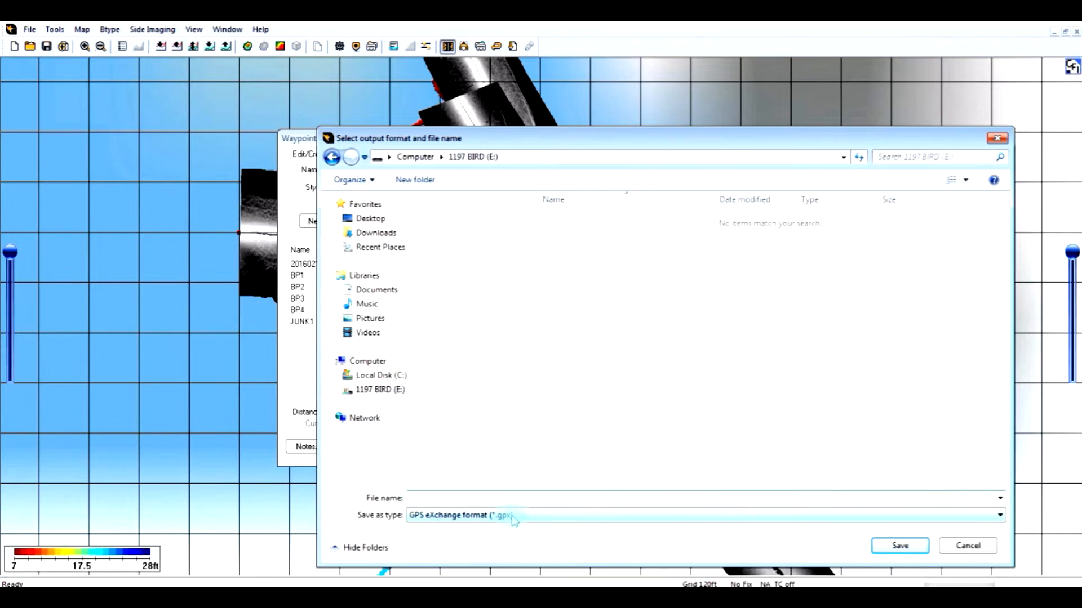
pyautogui.click(429, 499)
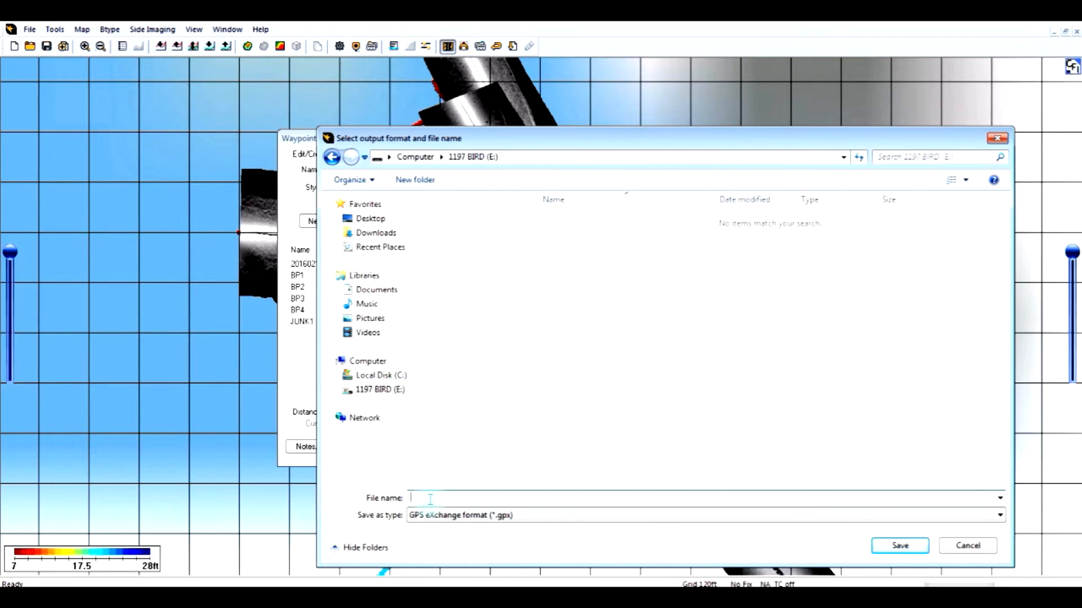
pyautogui.write('WptTest')
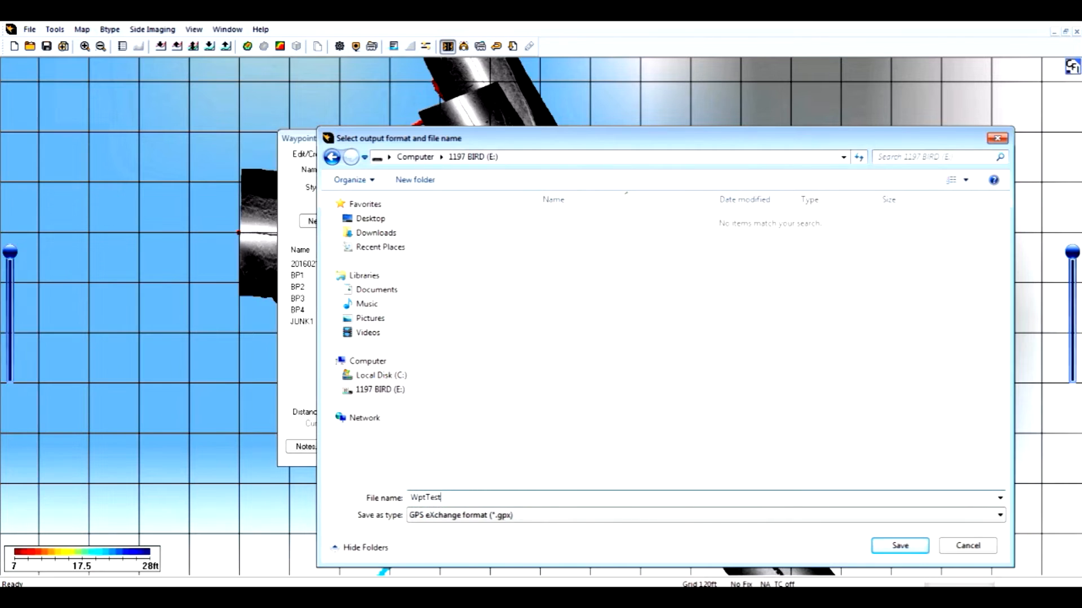
pyautogui.click(904, 547)
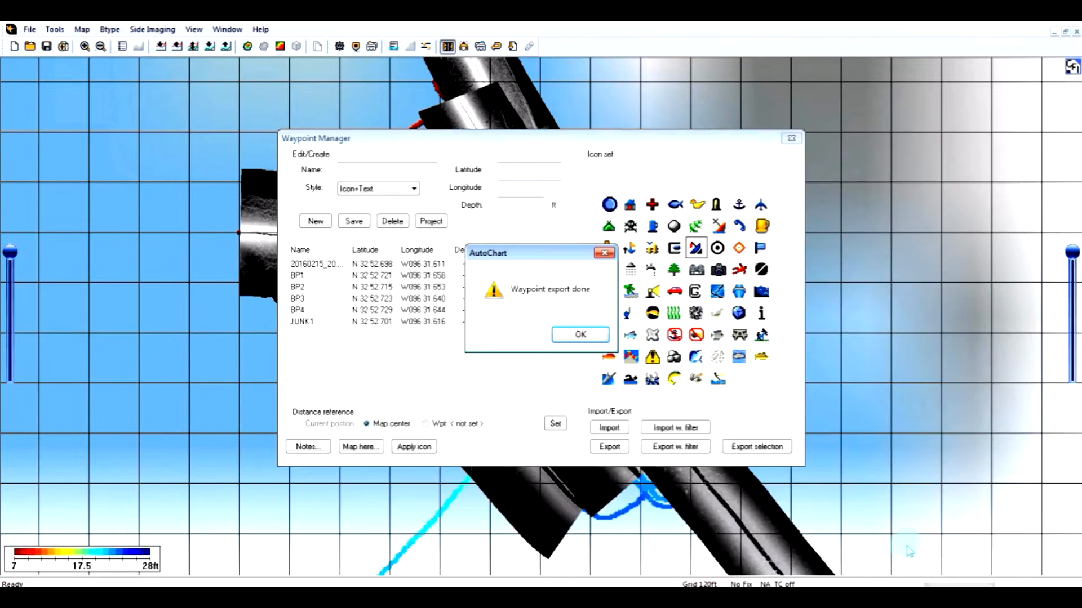
pyautogui.click(581, 336)
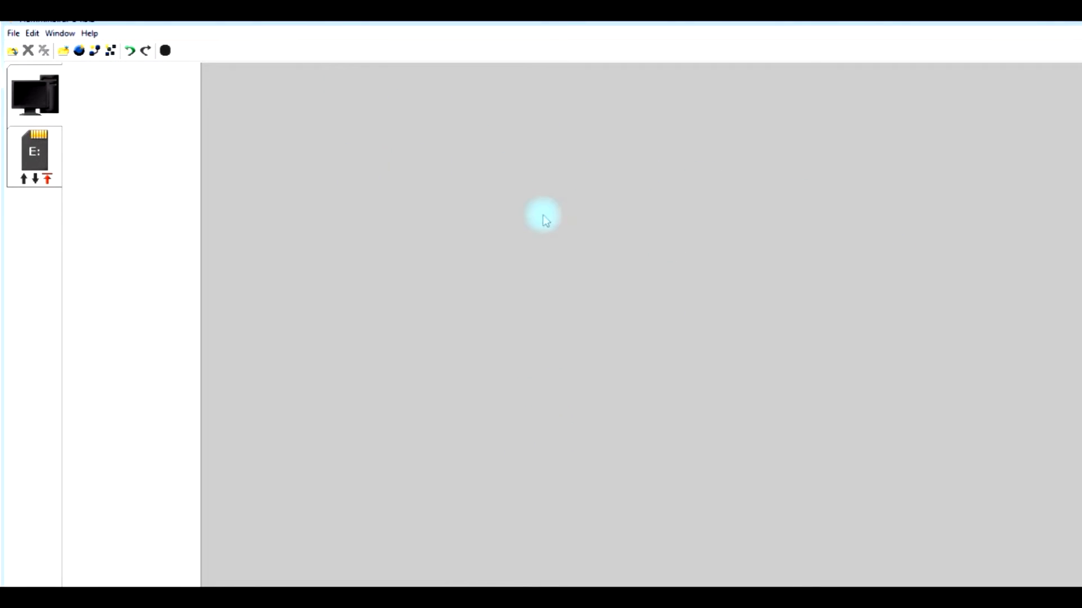
# - In HumminbirdPC, open WptTest.gpx from the 1197 BIRD (E:) drive and display its list of waypoints
pyautogui.click(12, 33)
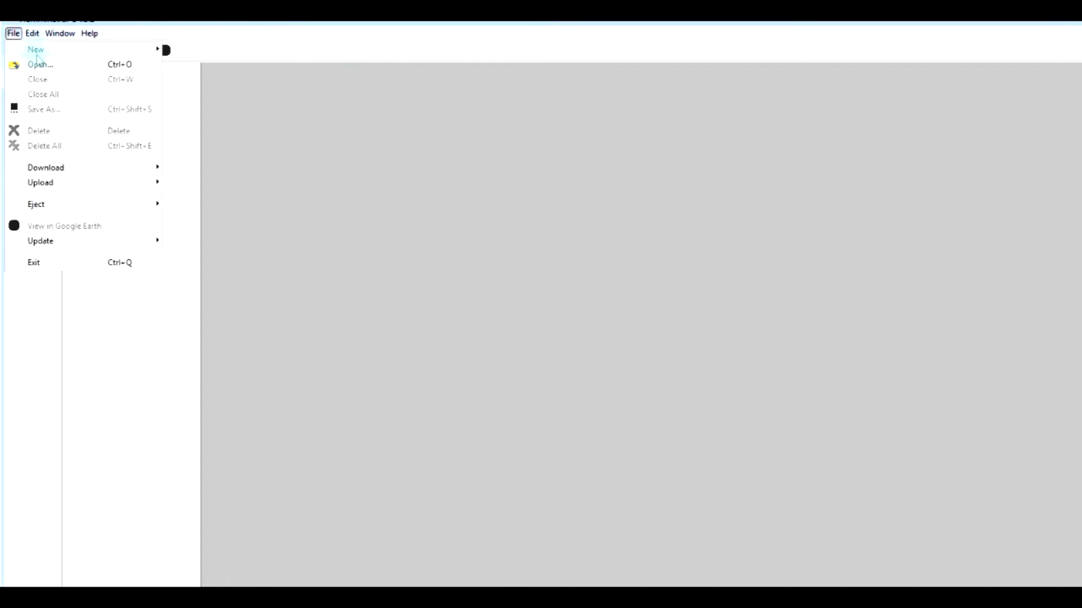
pyautogui.click(38, 65)
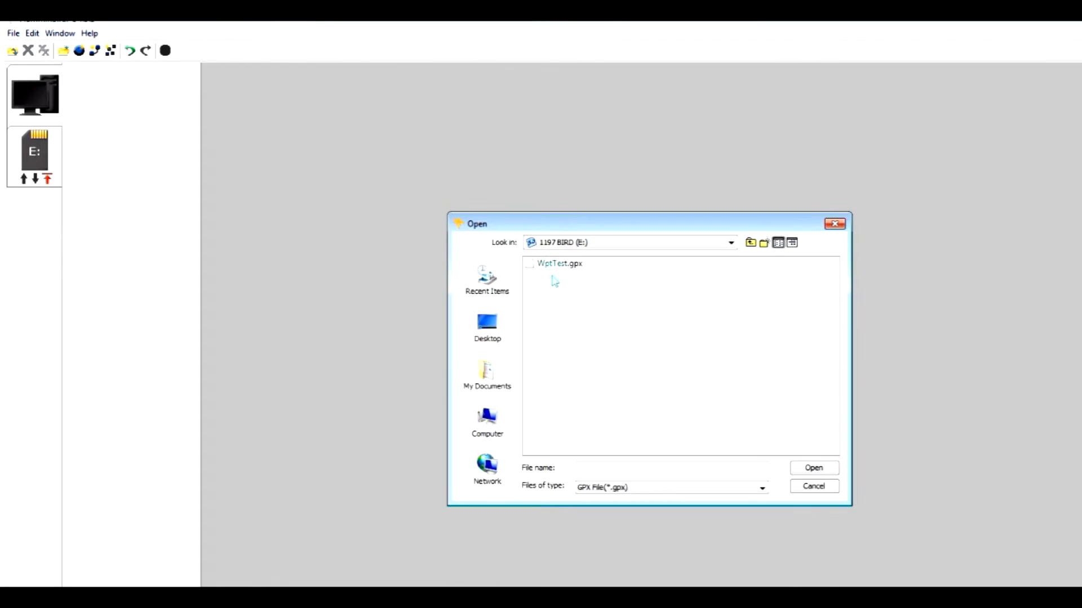
pyautogui.click(551, 263)
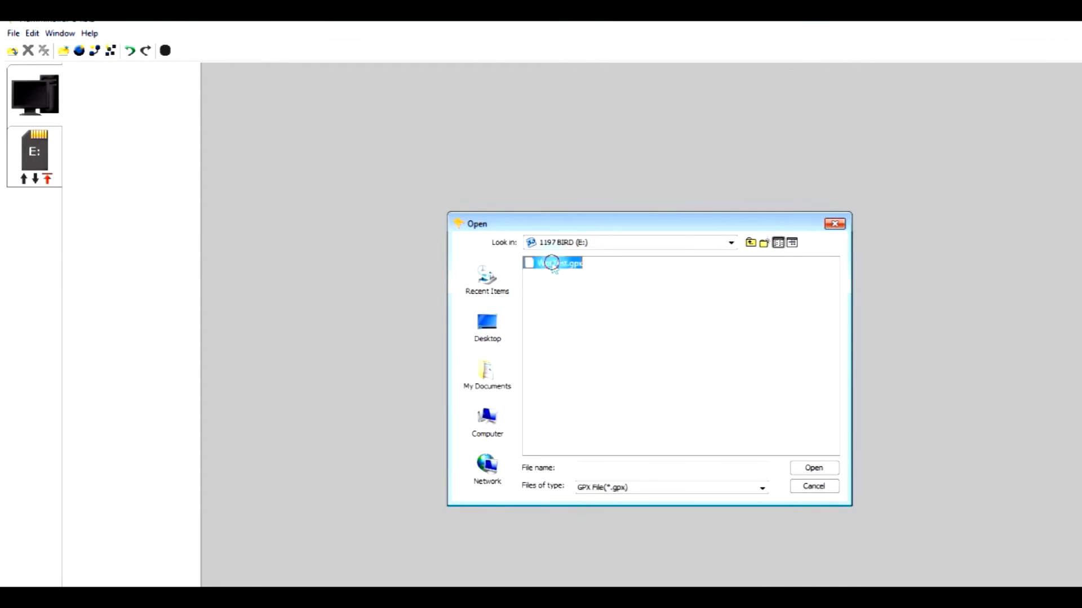
pyautogui.click(814, 469)
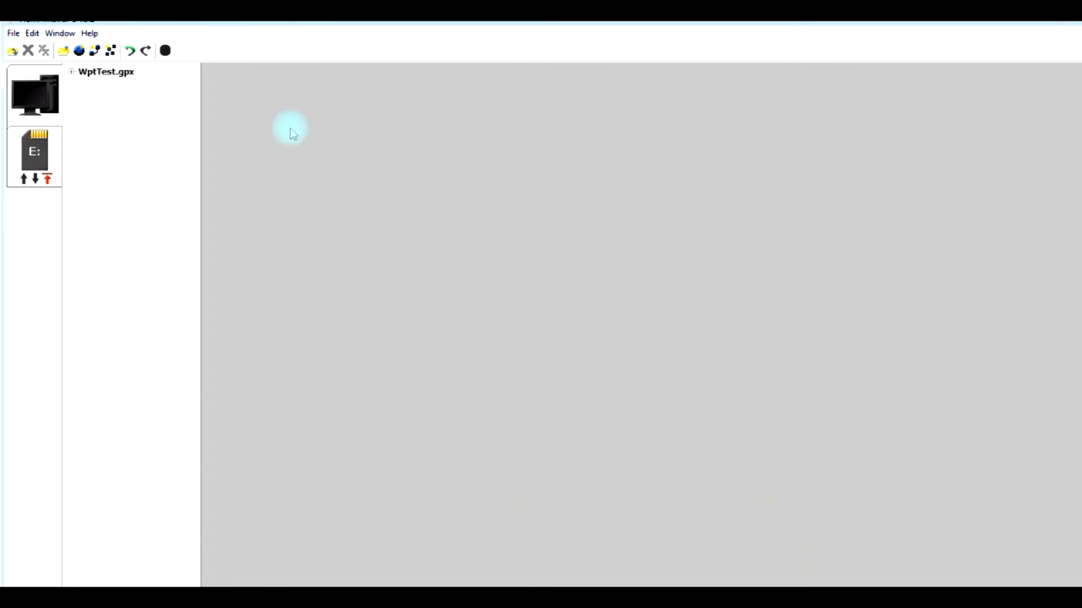
pyautogui.click(72, 72)
pyautogui.click(120, 83)
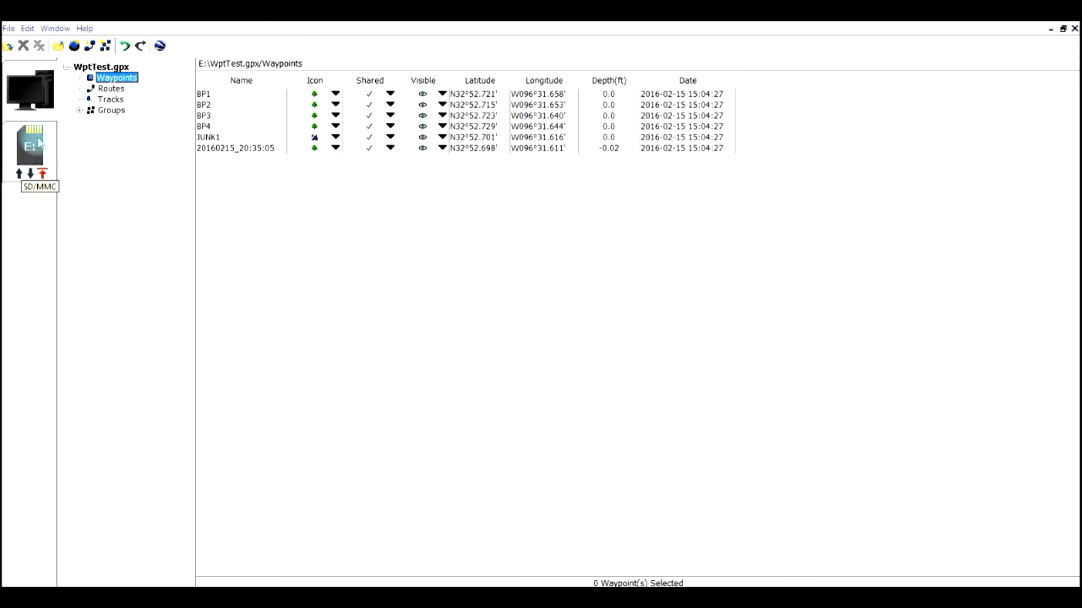
pyautogui.click(19, 174)
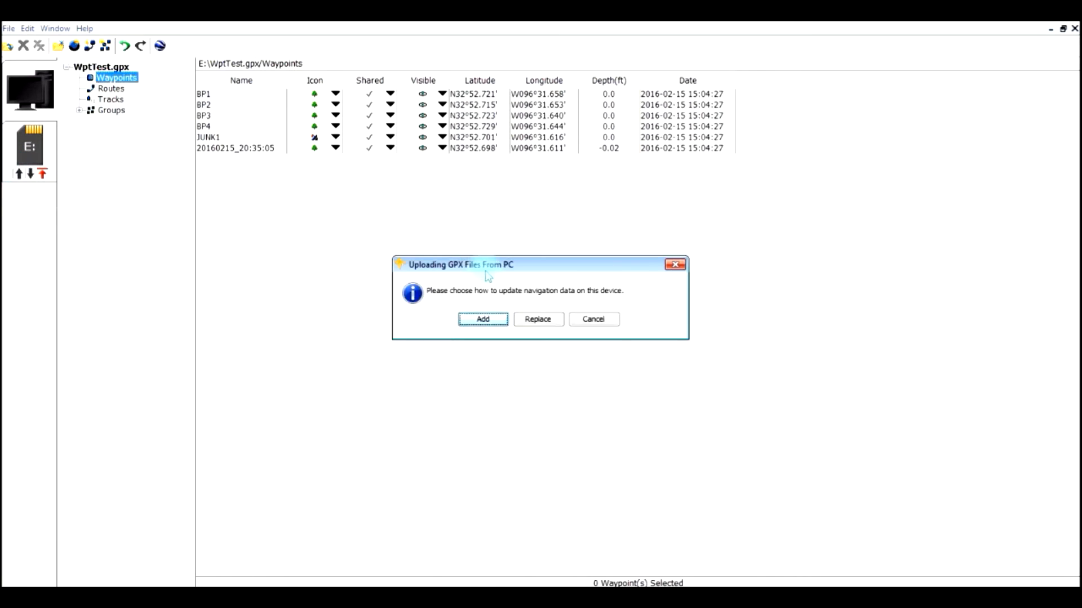
pyautogui.click(538, 320)
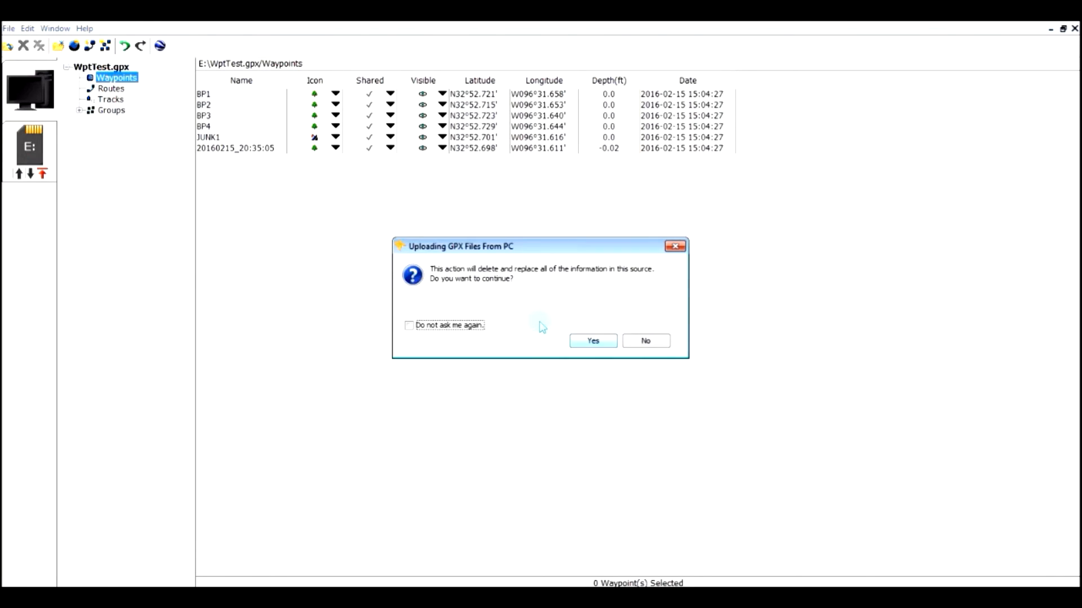
pyautogui.click(590, 340)
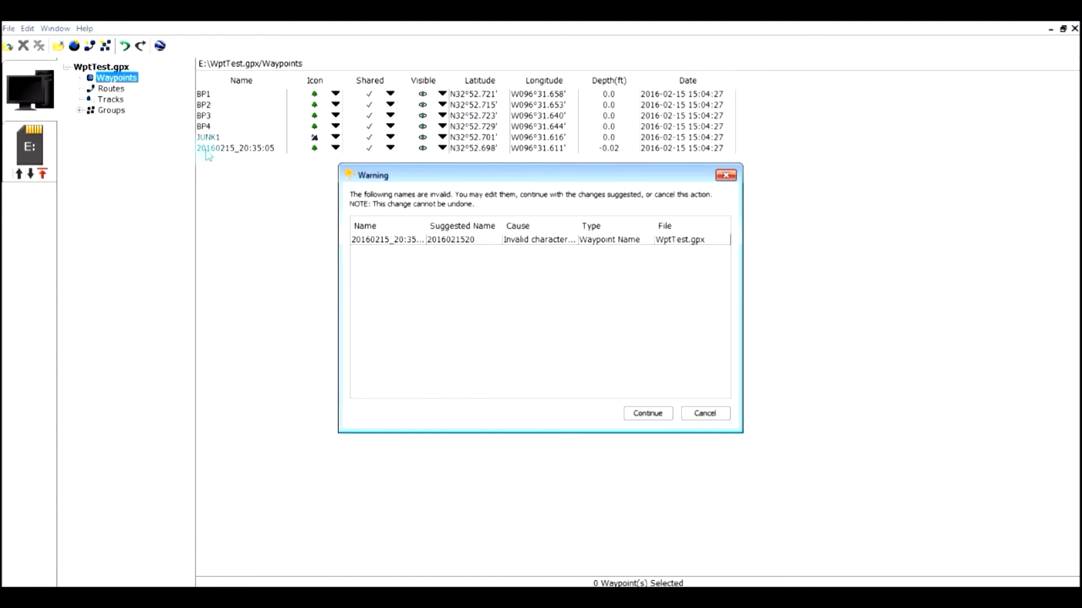
pyautogui.click(705, 414)
# - Rename the last waypoint in the WptTest.gpx list, the one with a timestamp name, as JUNK2
pyautogui.doubleClick(238, 147)
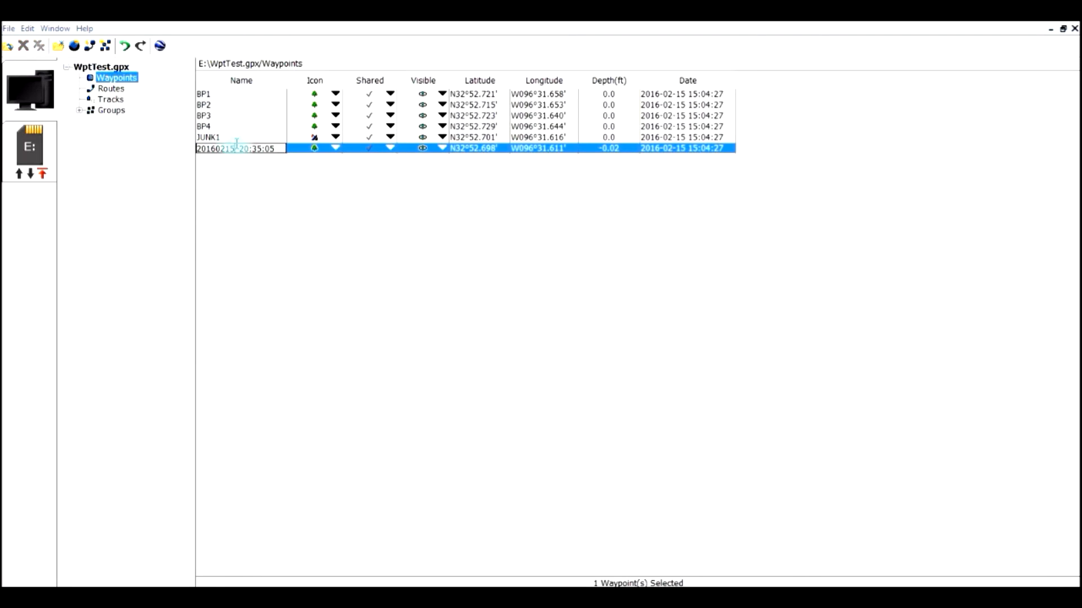
pyautogui.moveTo(284, 148); pyautogui.dragTo(187, 148)
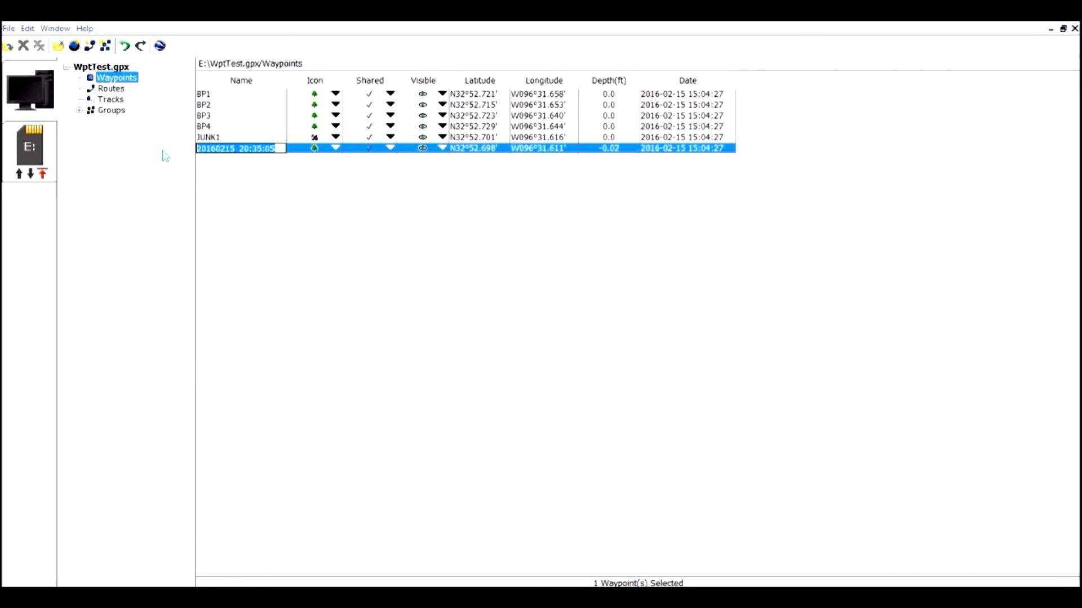
pyautogui.press('BackSpace')
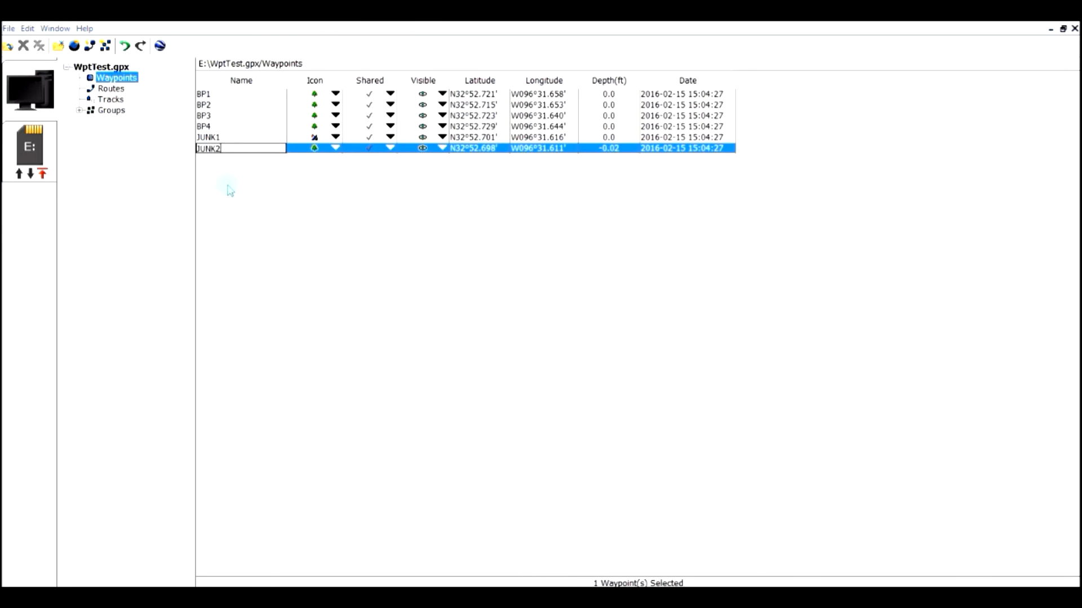
pyautogui.click(341, 151)
pyautogui.click(339, 151)
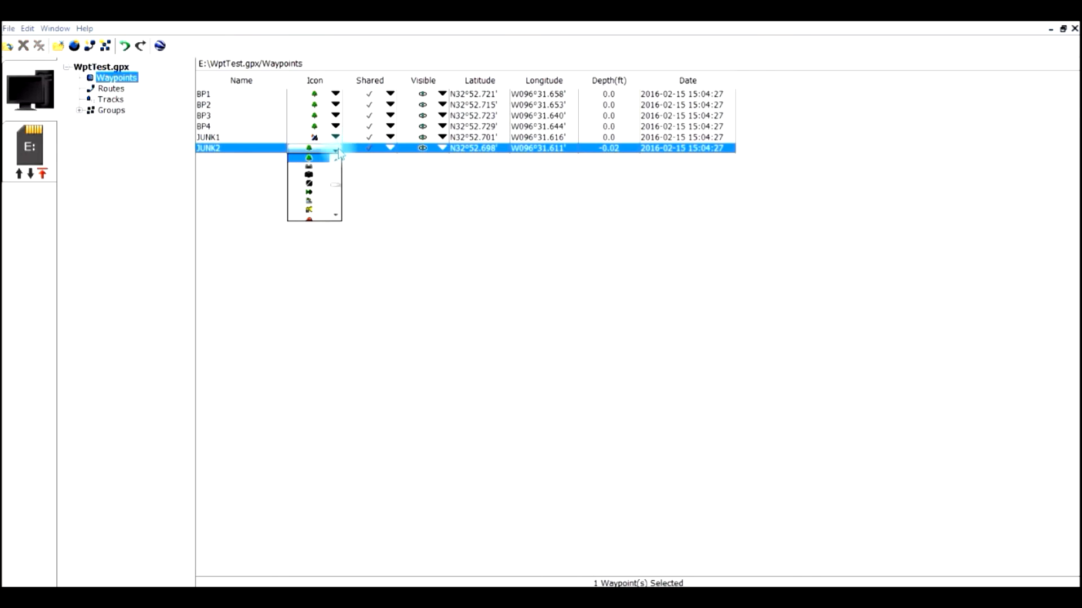
pyautogui.click(230, 204)
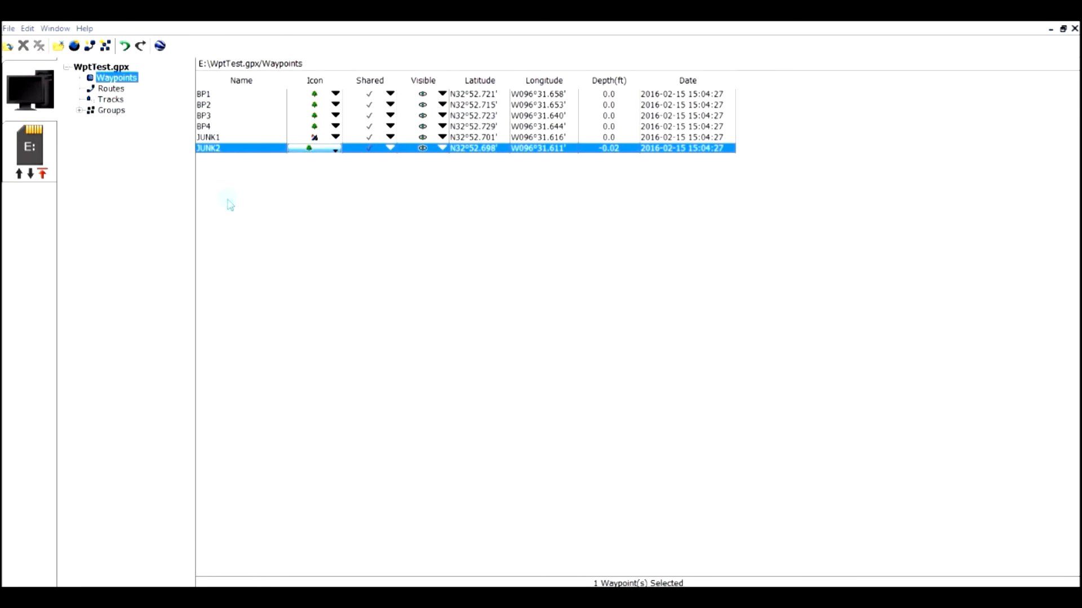
# - Upload the waypoints to the E: memory card, replacing all navigation data already on it
pyautogui.click(19, 173)
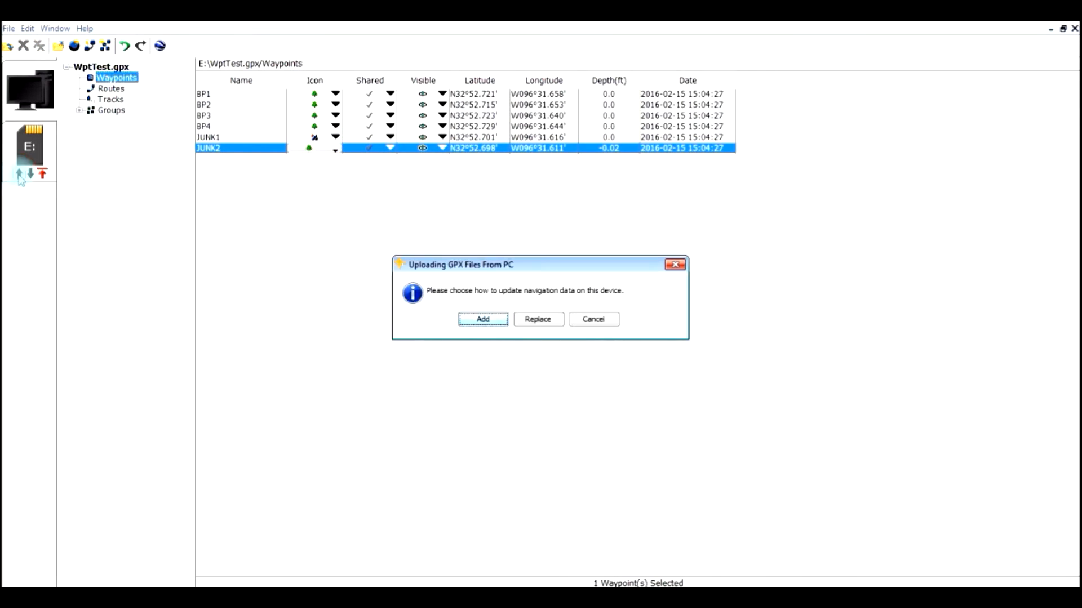
pyautogui.click(535, 319)
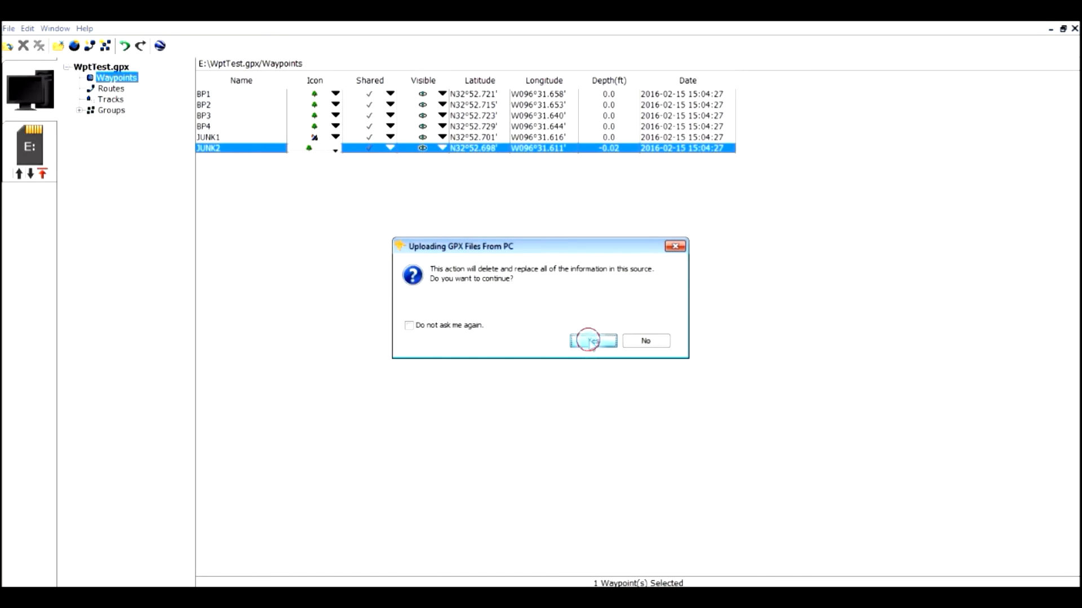
pyautogui.click(589, 340)
pyautogui.click(537, 320)
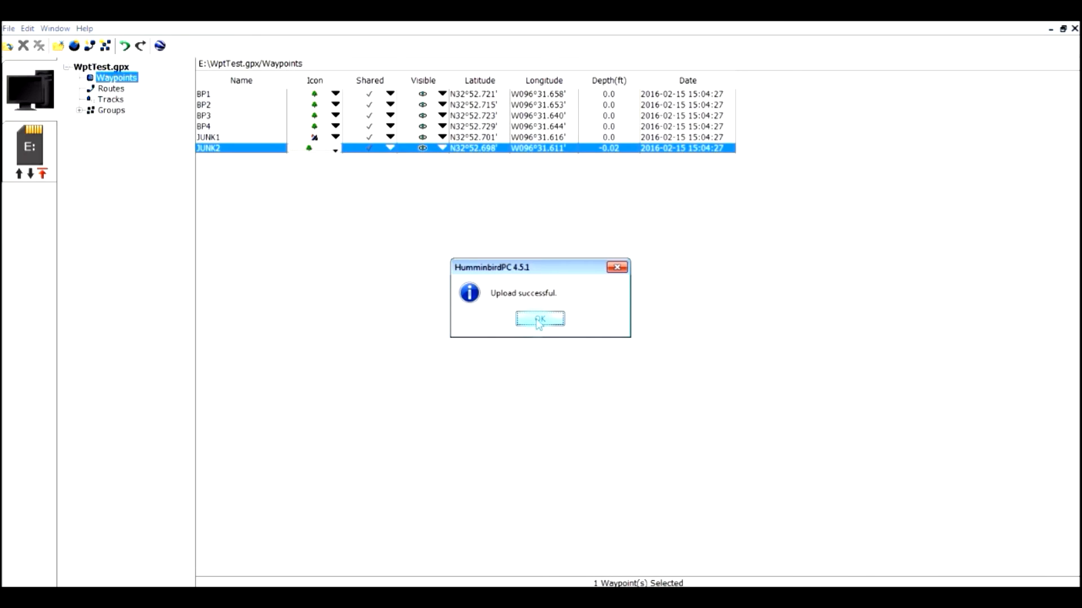
pyautogui.click(539, 319)
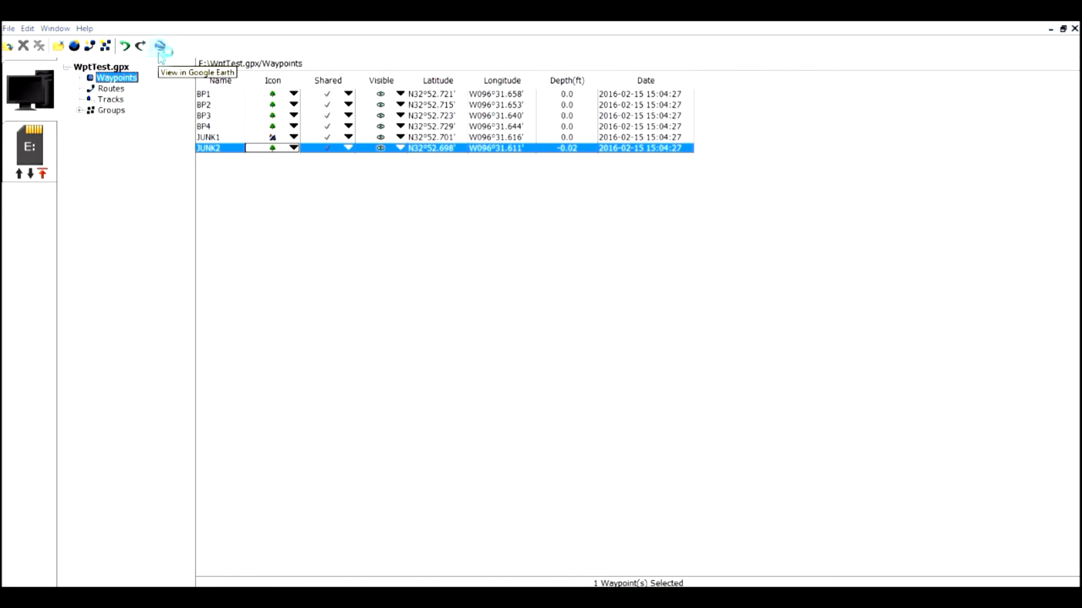
# - View the waypoints in Google Earth and examine where the BP and JUNK markers lie along the shoreline
pyautogui.click(160, 53)
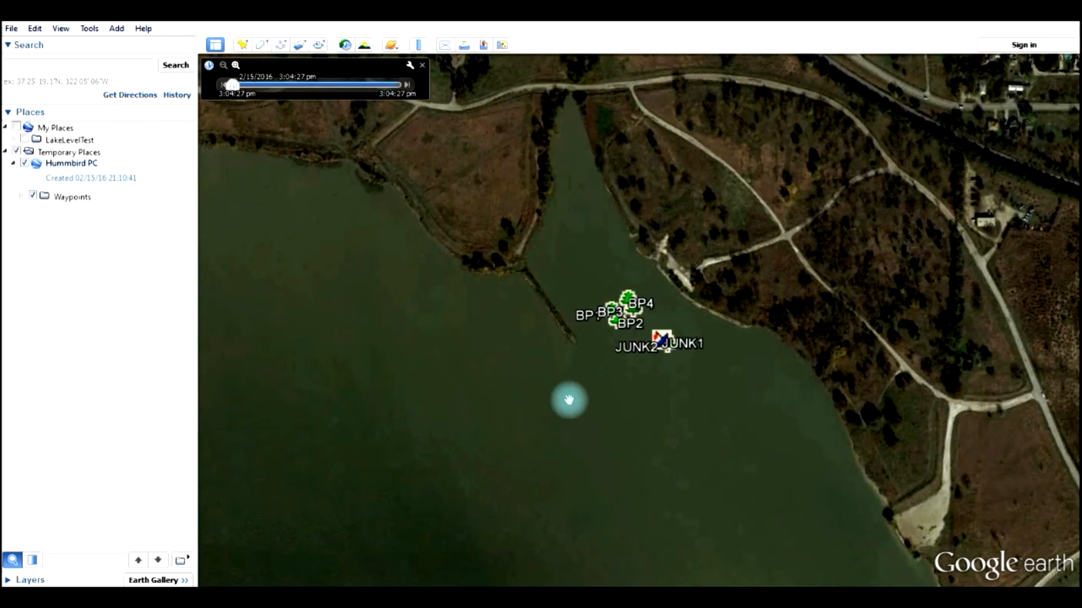
pyautogui.scroll(3, 569, 400)
pyautogui.moveTo(763, 193); pyautogui.dragTo(656, 273)
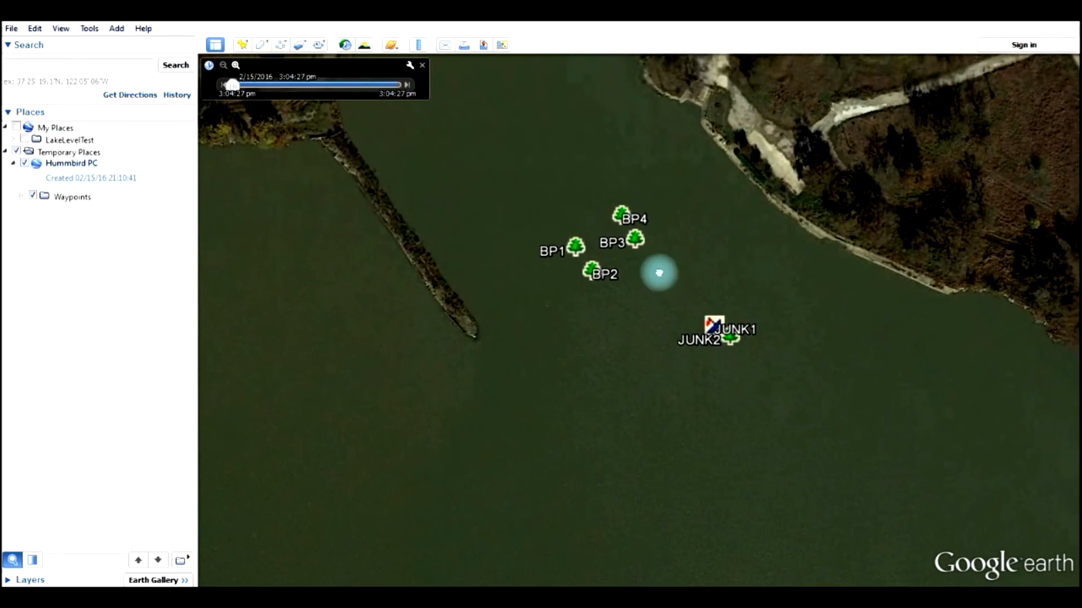
pyautogui.scroll(3, 679, 268)
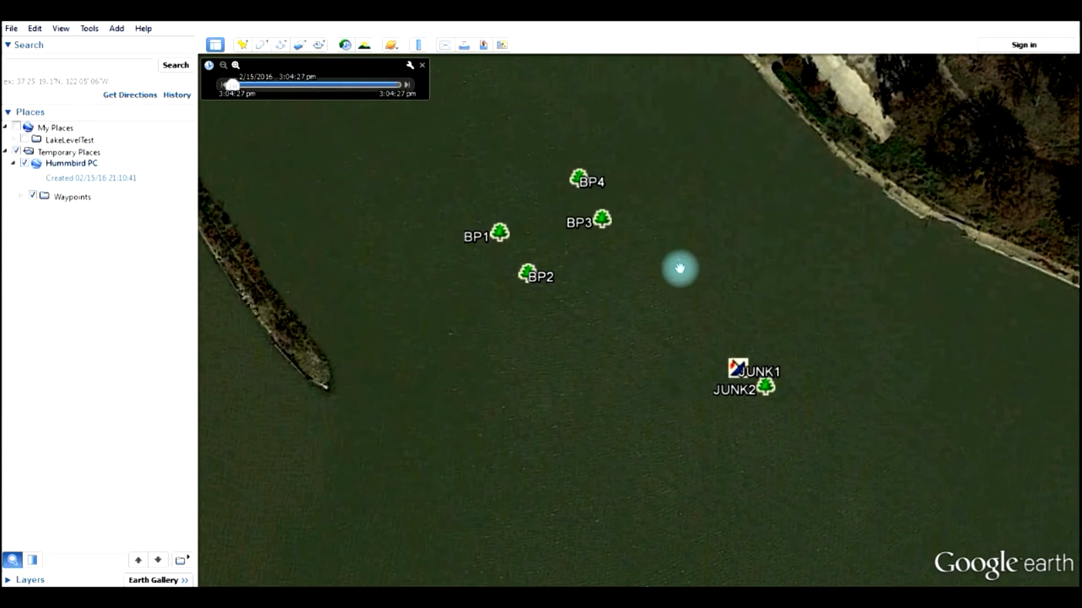